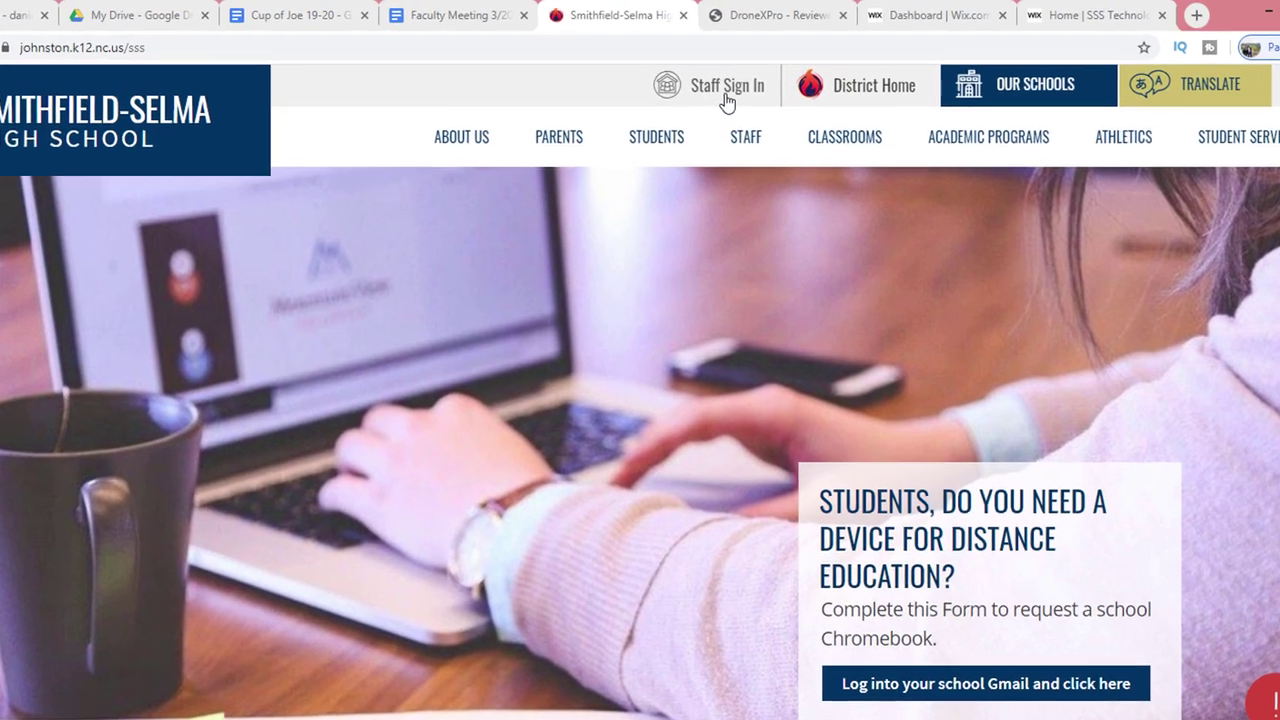
Sign in on the staff sign-in page with the staff user name and password.
{"action": "left_click", "coordinate": [702, 78]}
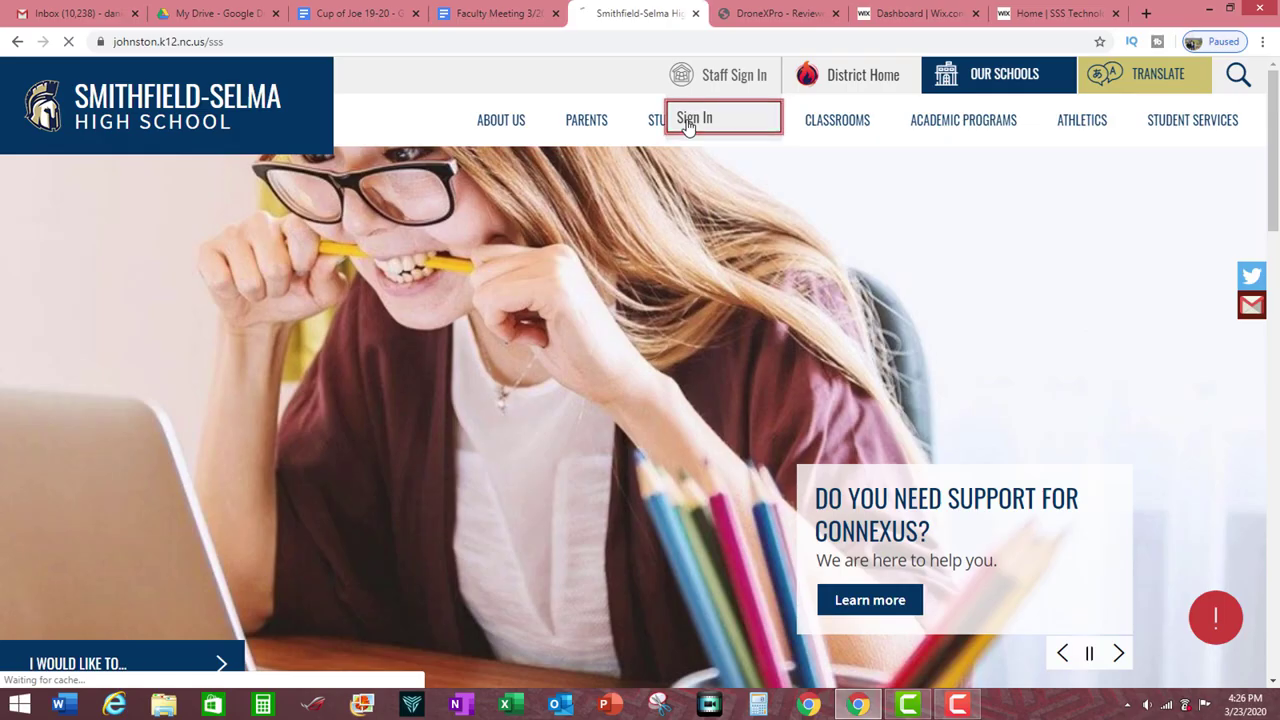
{"action": "left_click", "coordinate": [633, 200]}
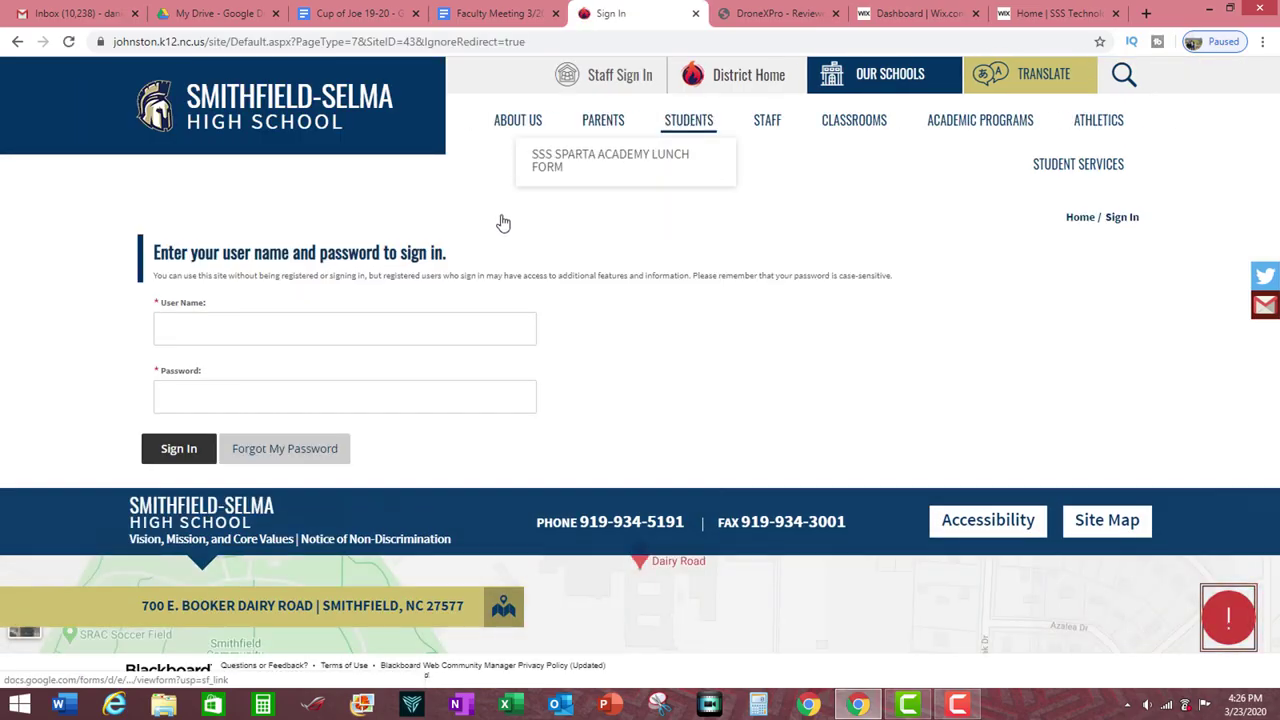
{"action": "left_click", "coordinate": [237, 329]}
{"action": "left_click", "coordinate": [249, 396]}
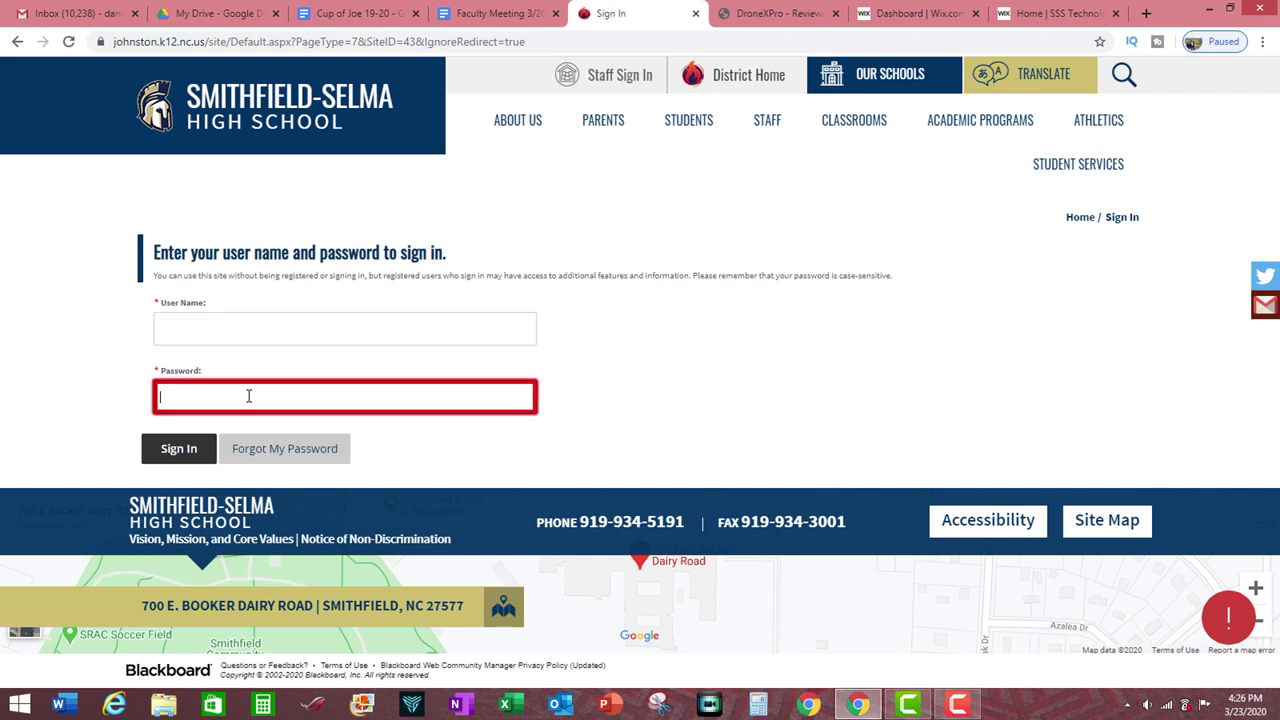
{"action": "left_click", "coordinate": [234, 334]}
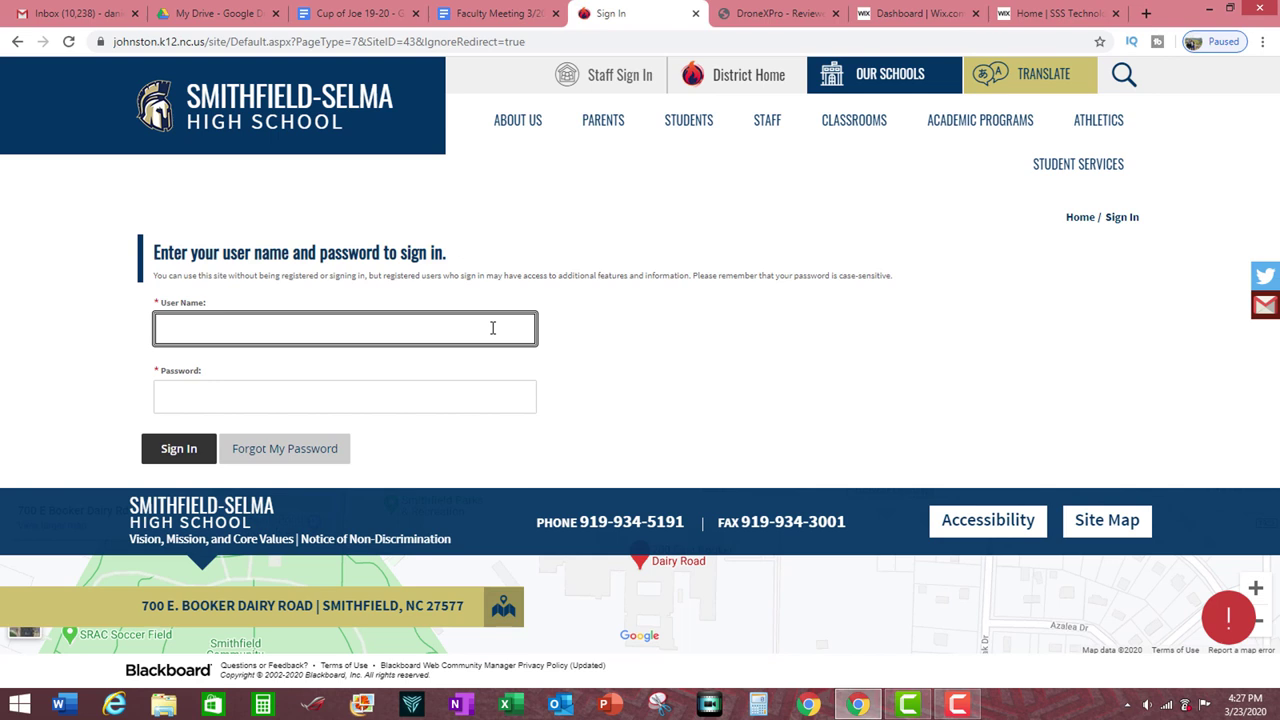
{"action": "type", "text": "username"}
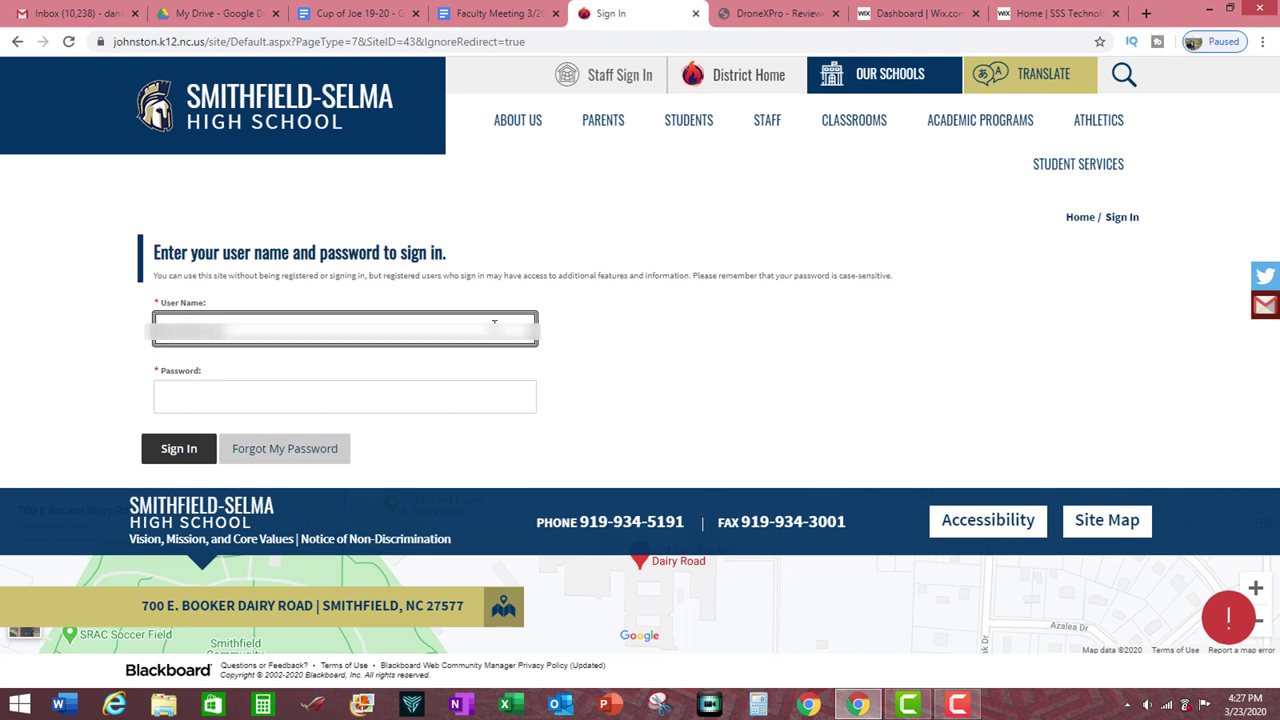
{"action": "key", "text": "Tab"}
{"action": "type", "text": "•••"}
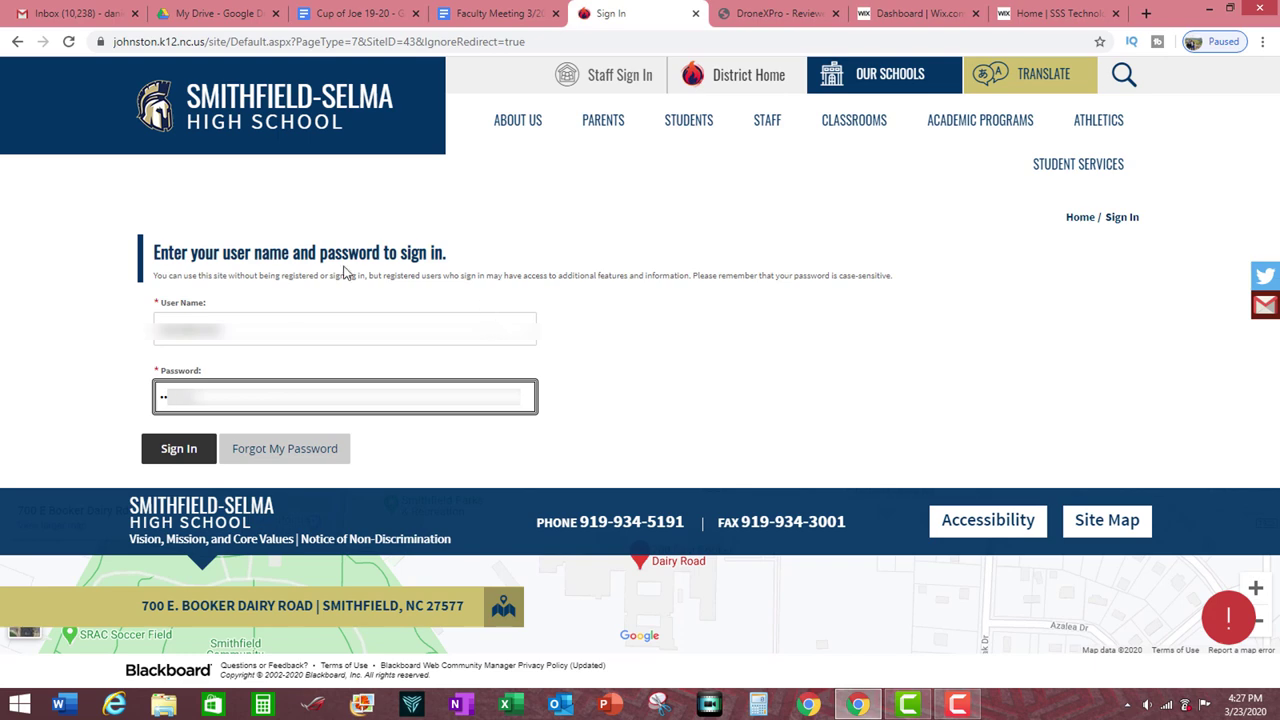
{"action": "left_click", "coordinate": [176, 451]}
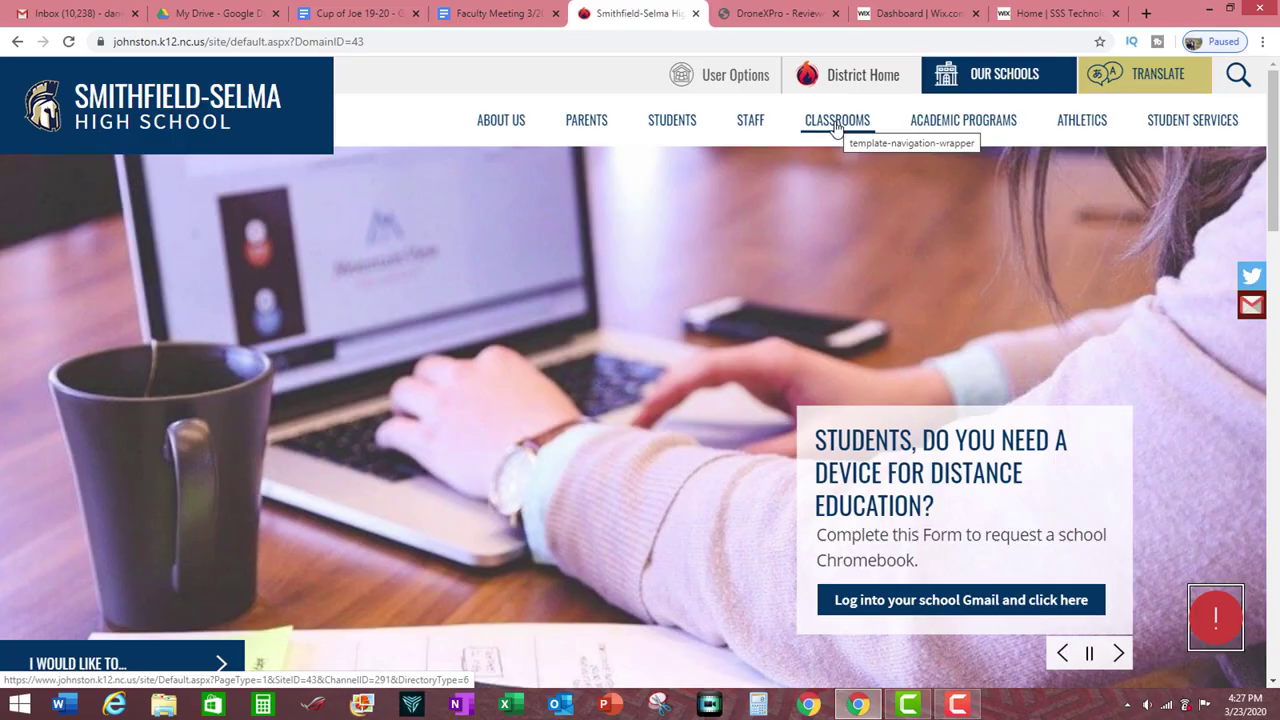
Browse the CLASSROOMS staff directory and open the teacher's own classroom page.
{"action": "left_click", "coordinate": [836, 124]}
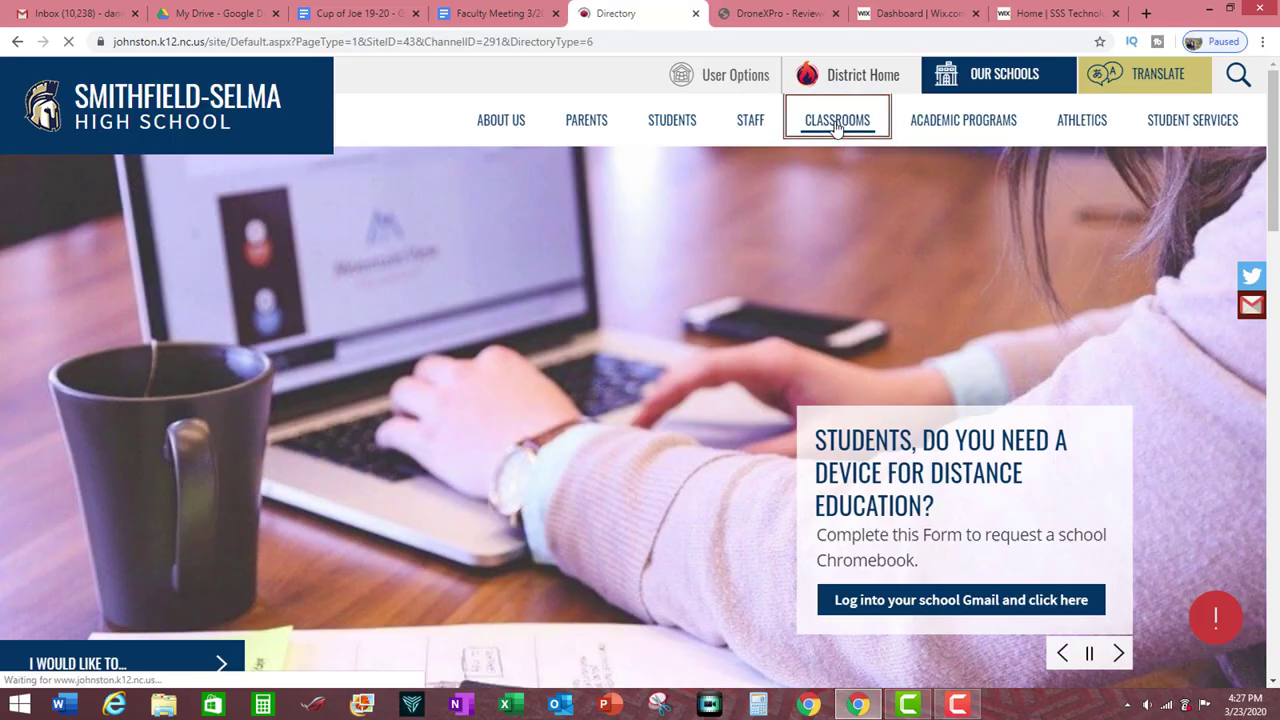
{"action": "scroll", "coordinate": [625, 278], "scroll_direction": "down", "scroll_amount": 9}
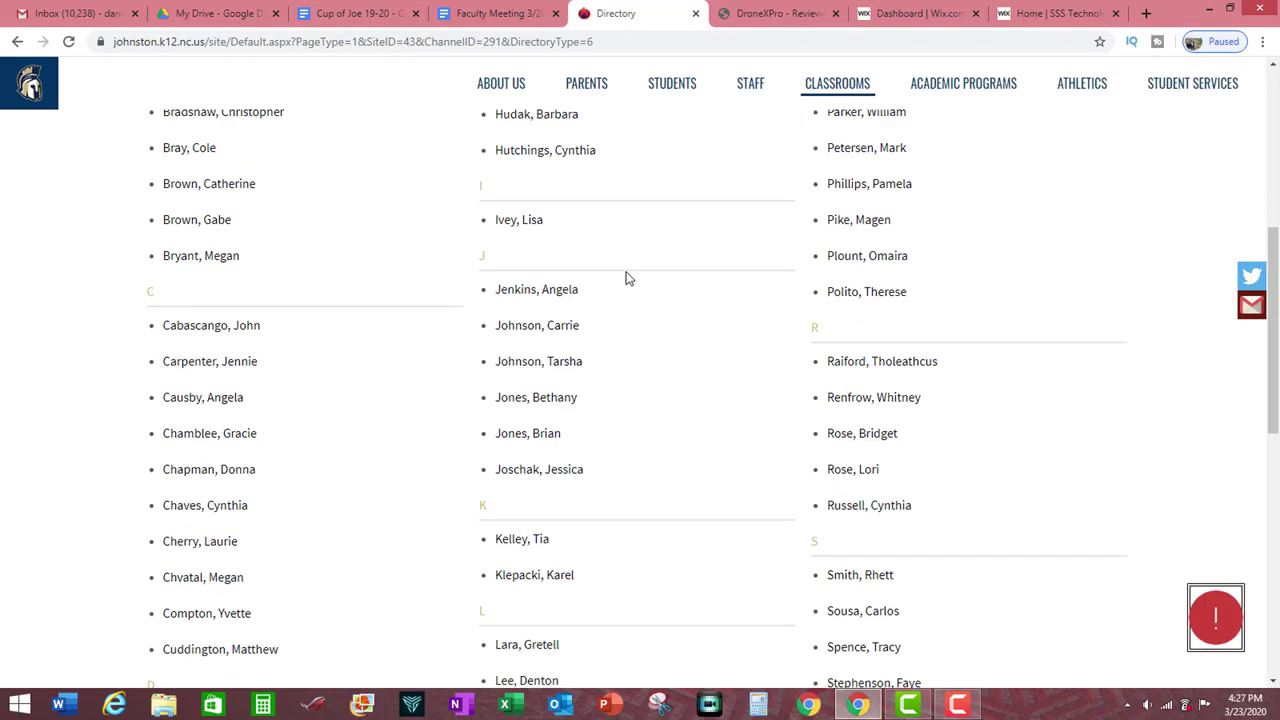
{"action": "scroll", "coordinate": [620, 278], "scroll_direction": "up", "scroll_amount": 7}
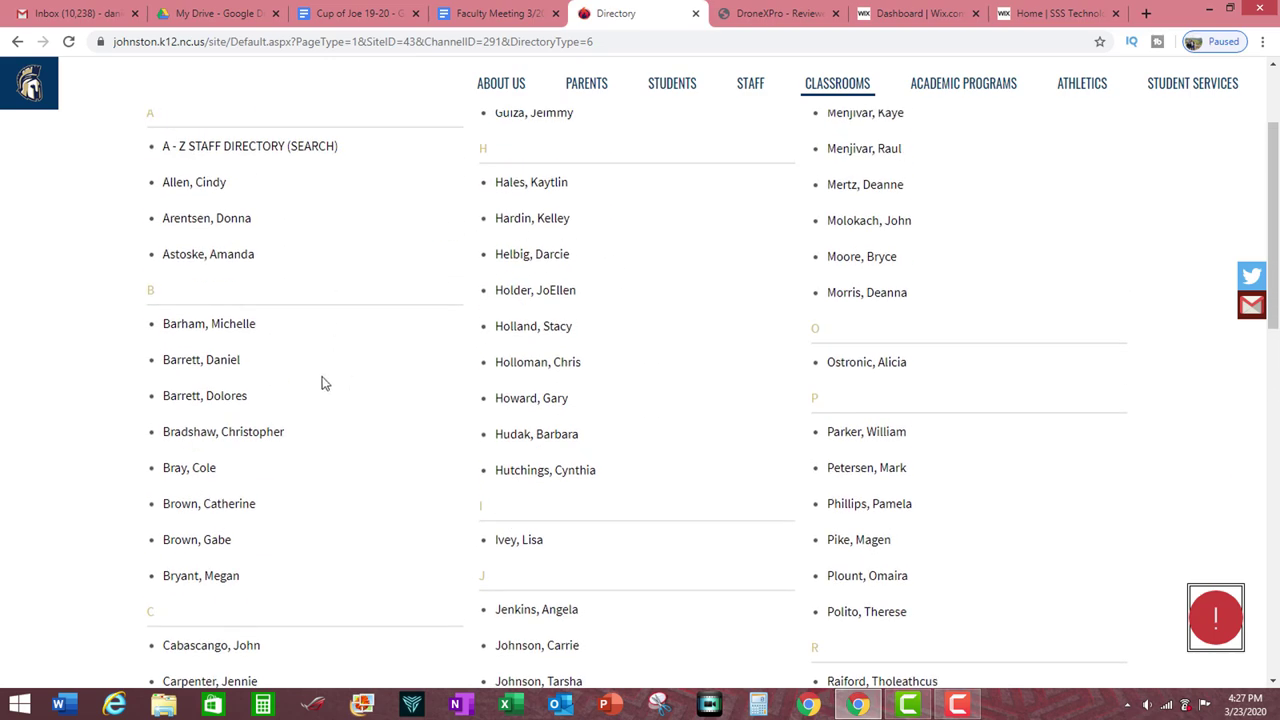
{"action": "left_click", "coordinate": [224, 370]}
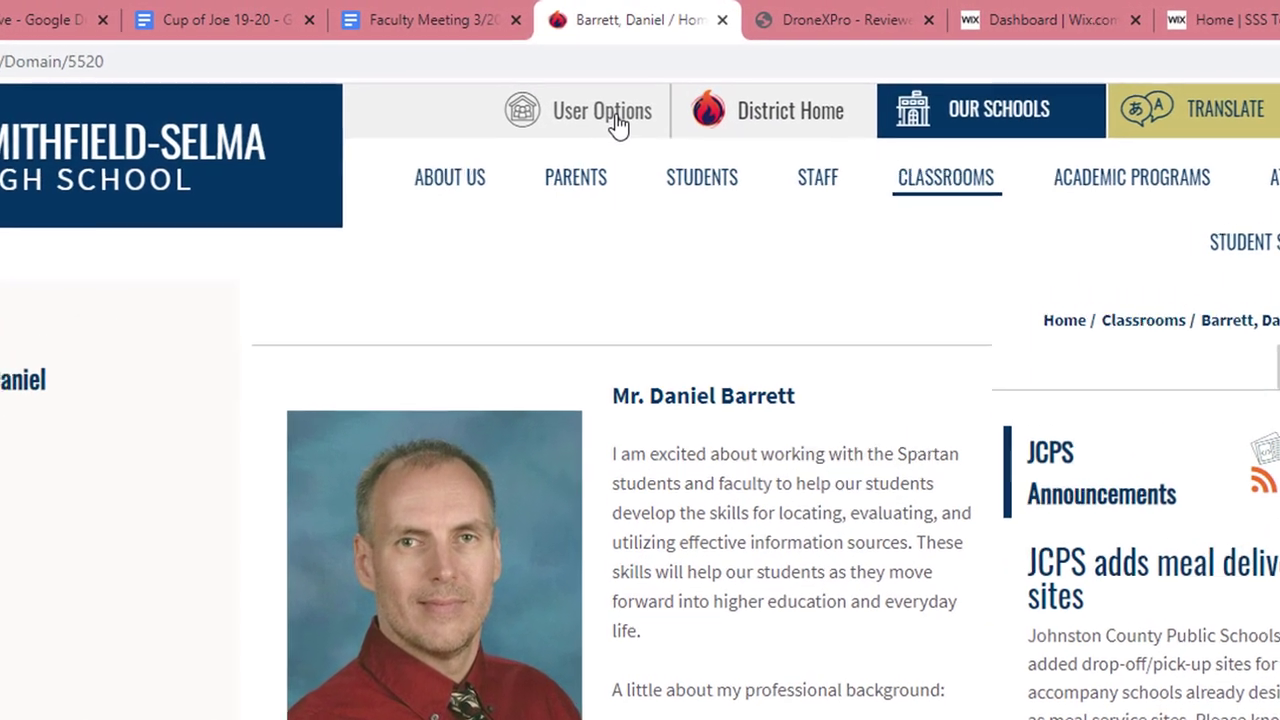
Launch Site Manager from the User Options menu.
{"action": "left_click", "coordinate": [615, 133]}
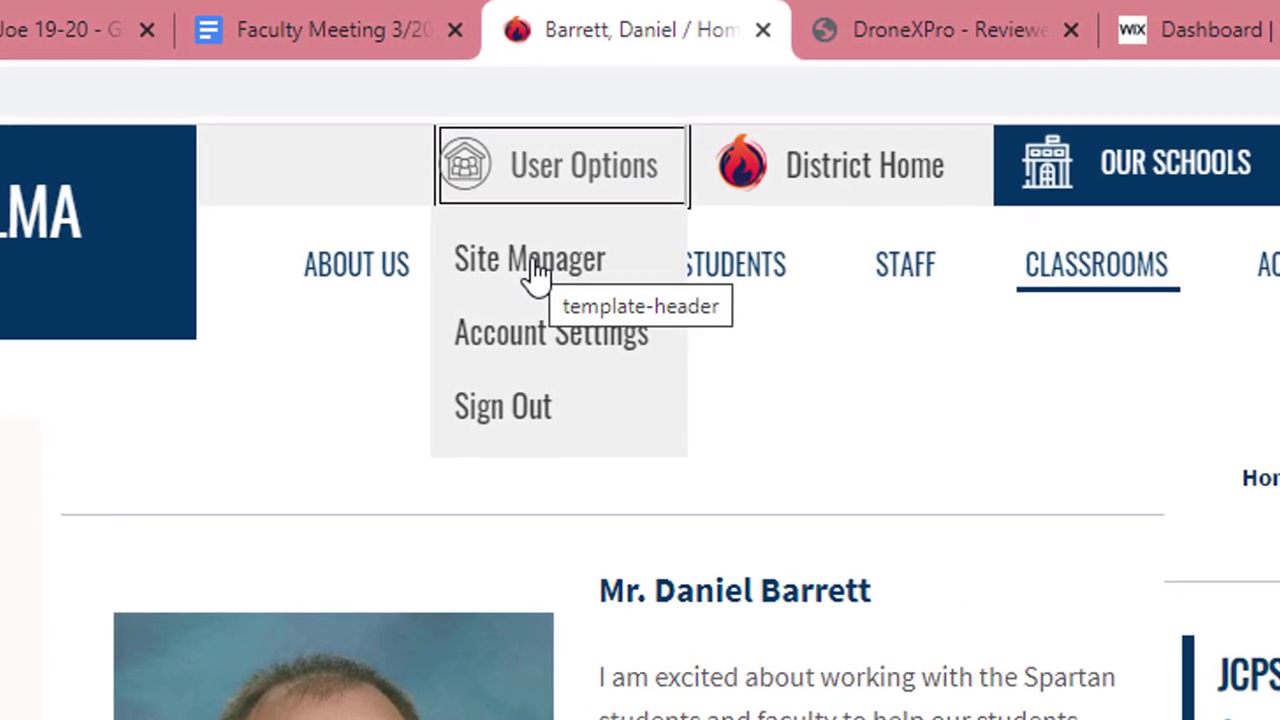
{"action": "left_click", "coordinate": [537, 264]}
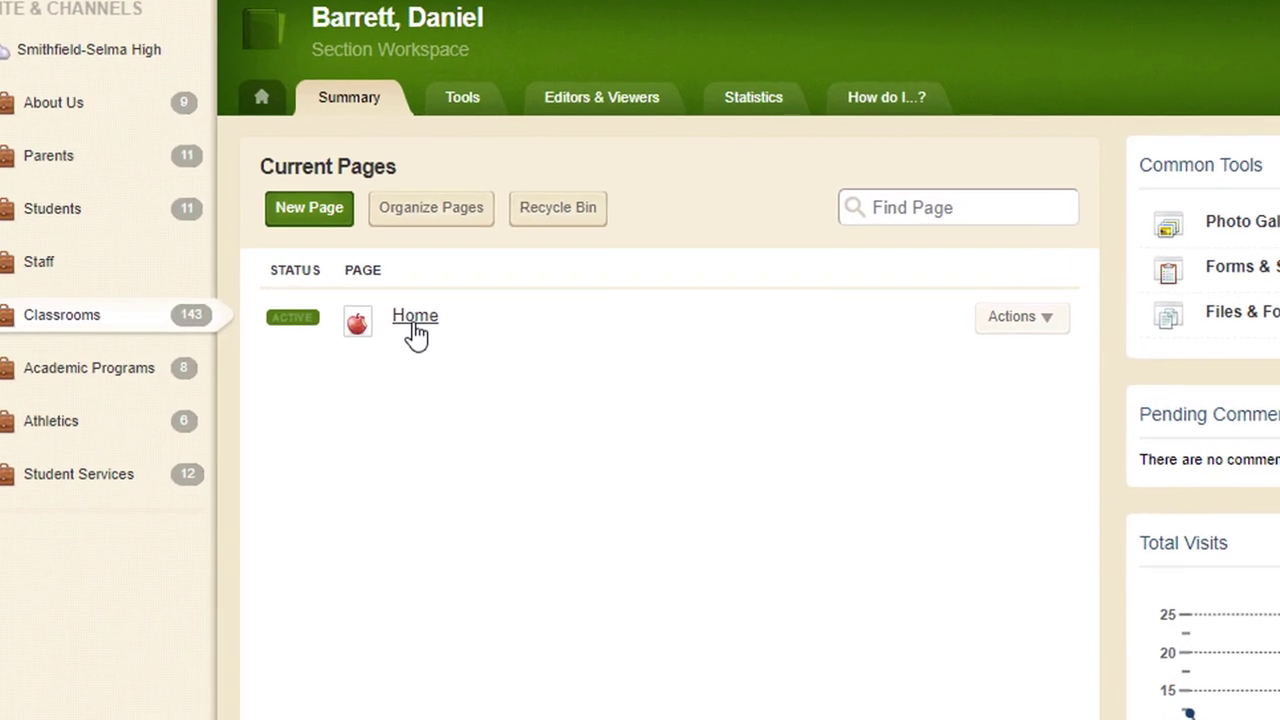
Open the classroom's Home page in edit mode from Site Manager.
{"action": "left_click", "coordinate": [280, 300]}
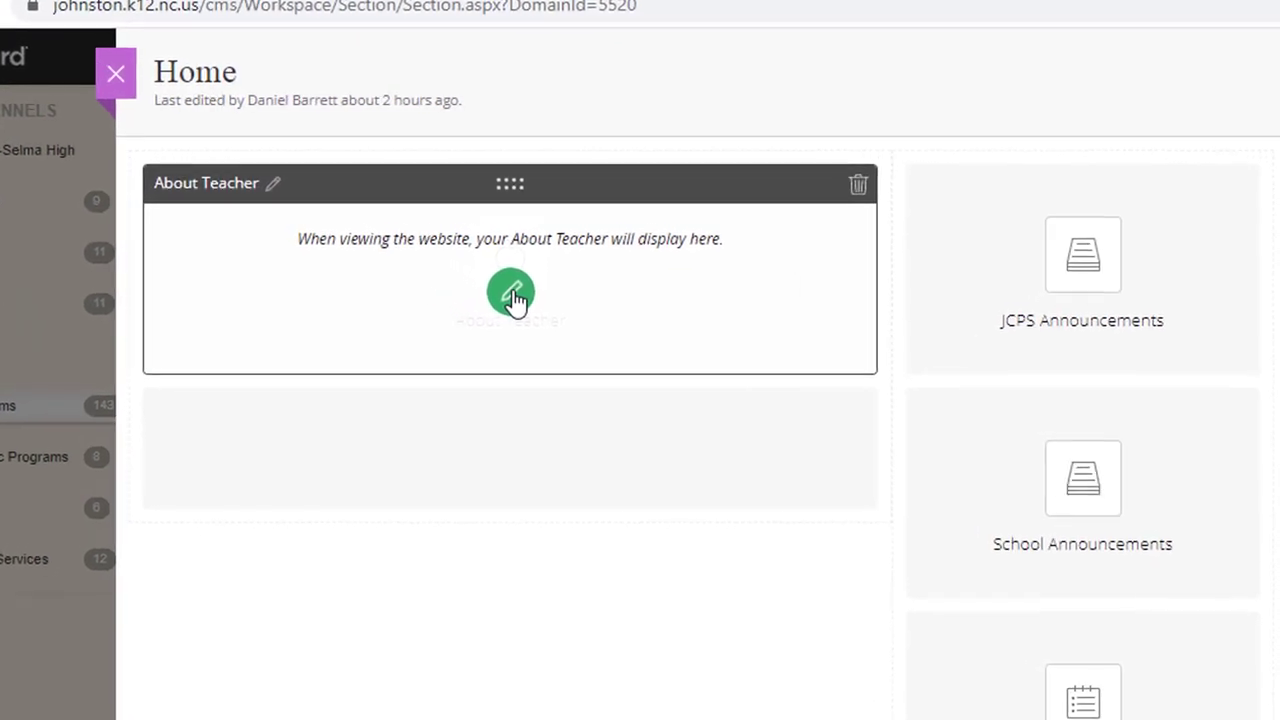
Start editing the About Teacher app on the Home page.
{"action": "left_click", "coordinate": [512, 294]}
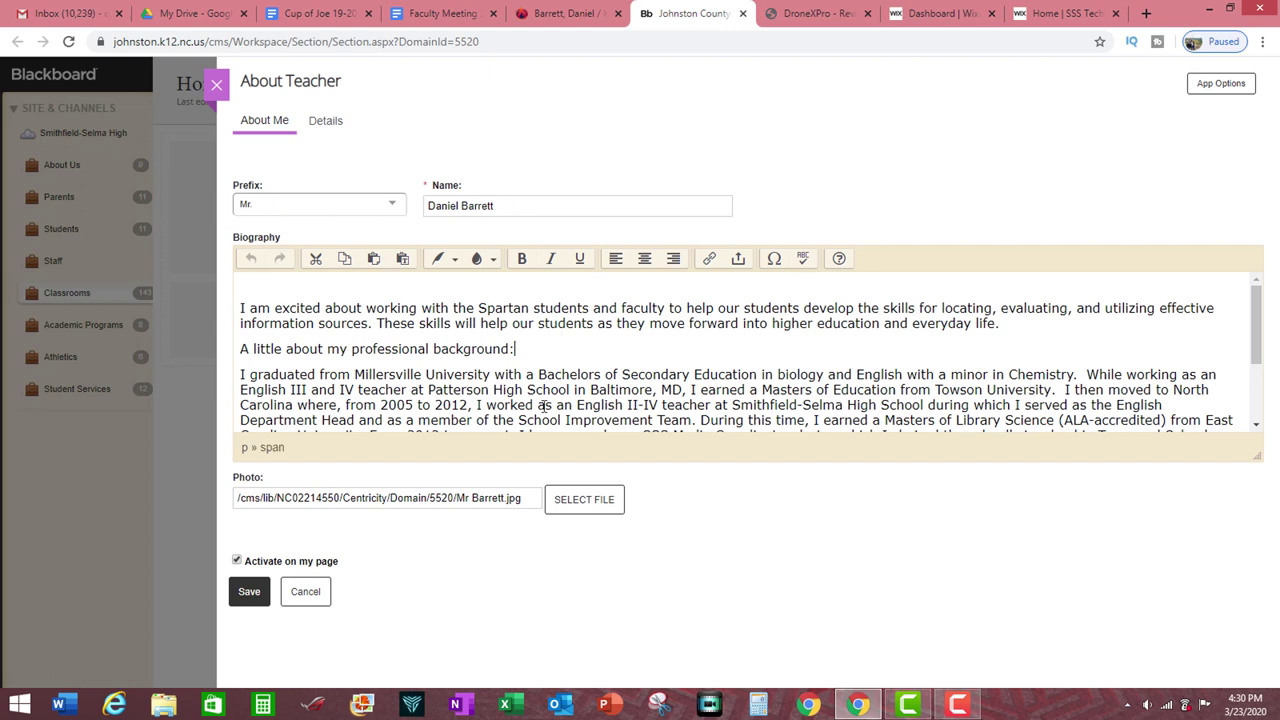
{"action": "left_click", "coordinate": [826, 378]}
{"action": "scroll", "coordinate": [681, 357], "scroll_direction": "down", "scroll_amount": 2}
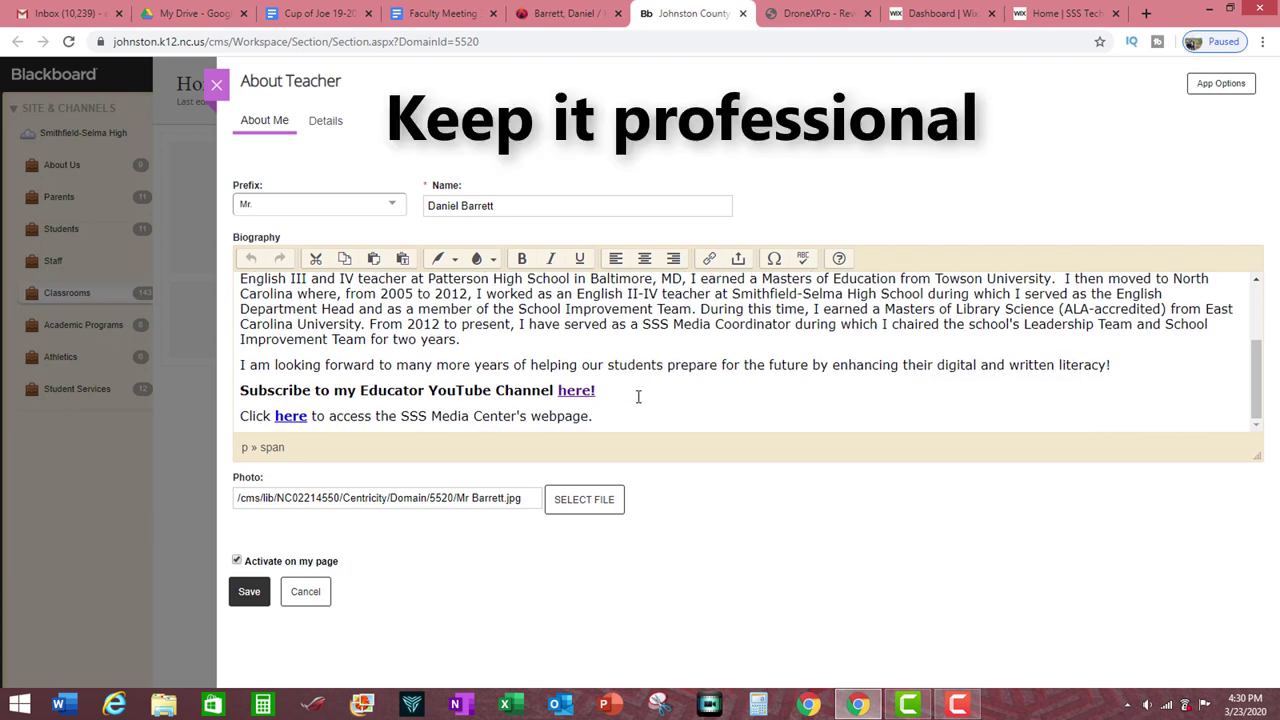
{"action": "scroll", "coordinate": [645, 397], "scroll_direction": "up", "scroll_amount": 3}
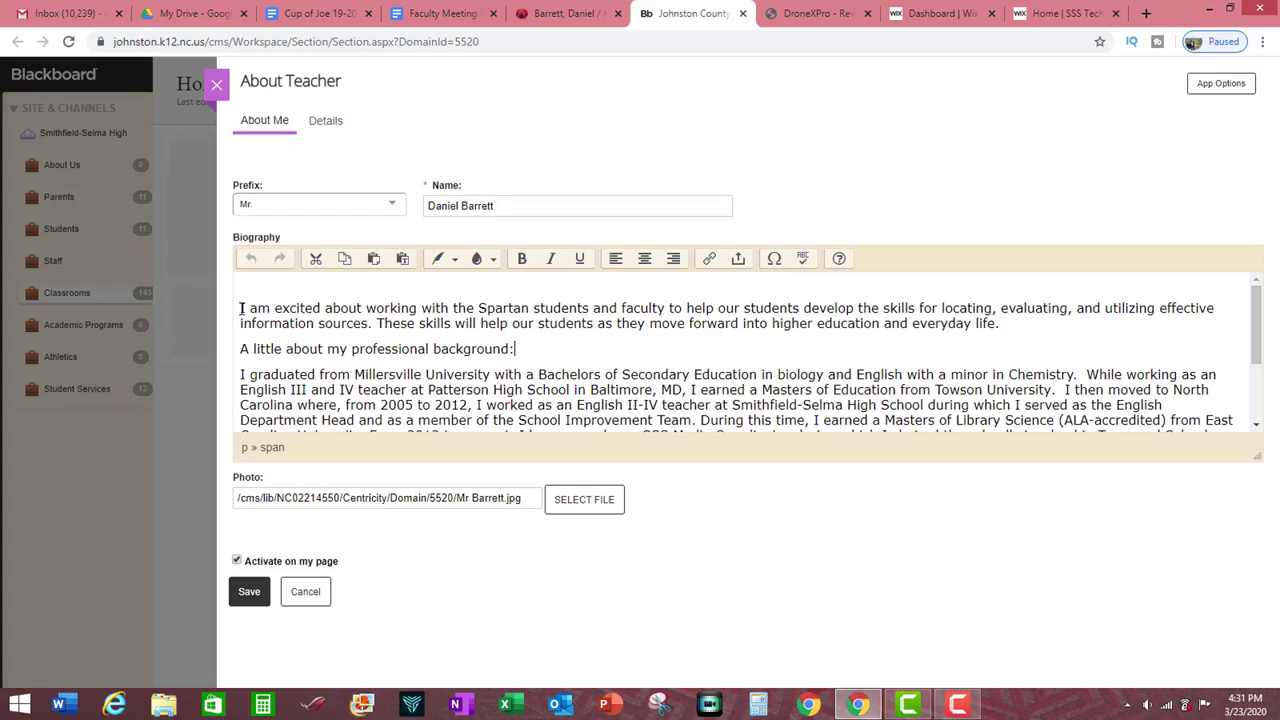
Select the first sentence of the biography text.
{"action": "left_click_drag", "start_coordinate": [240, 308], "coordinate": [372, 323]}
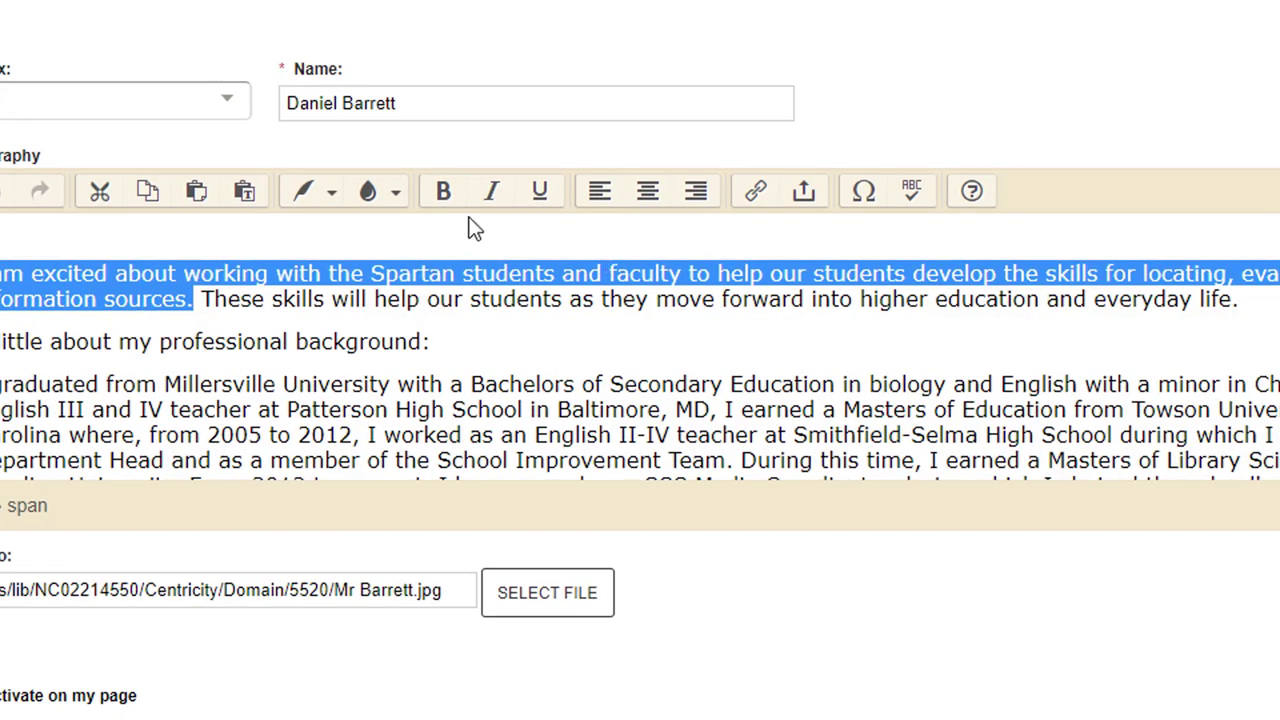
Make the opening sentence bold, italic and underlined, trying centre and right alignment before returning to left.
{"action": "left_click", "coordinate": [443, 194]}
{"action": "left_click", "coordinate": [490, 195]}
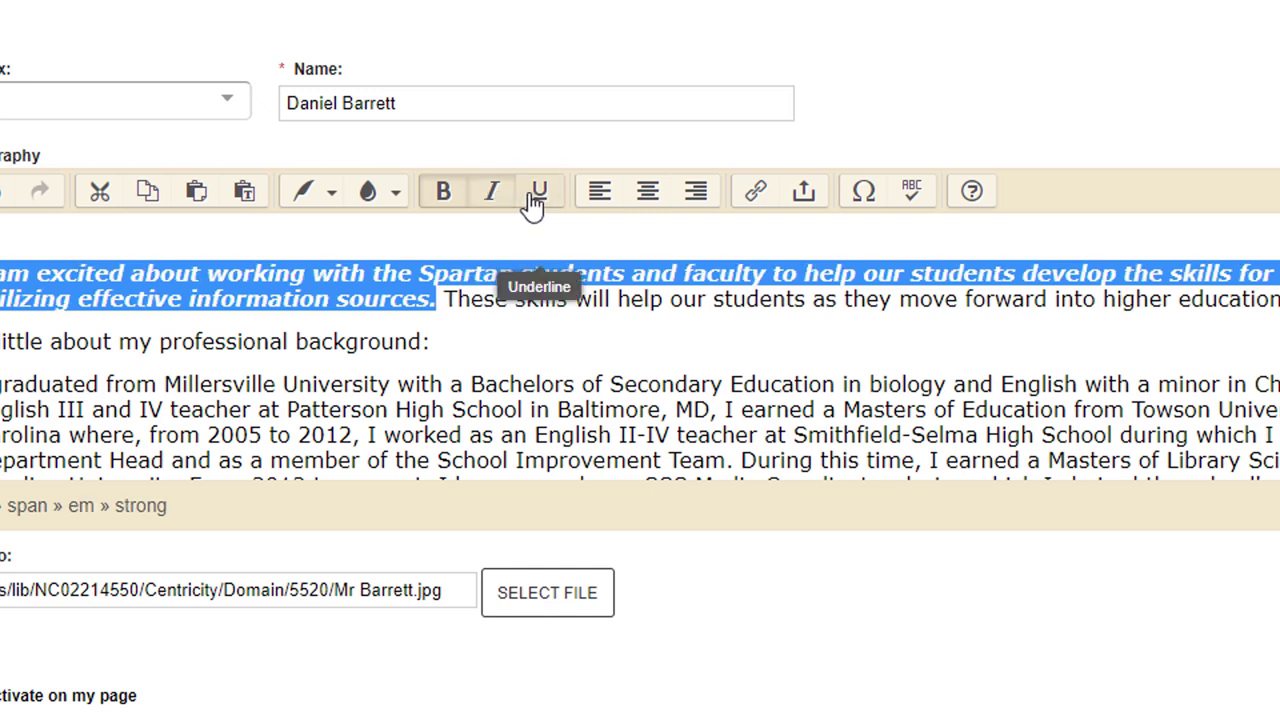
{"action": "left_click", "coordinate": [540, 195]}
{"action": "left_click", "coordinate": [527, 305]}
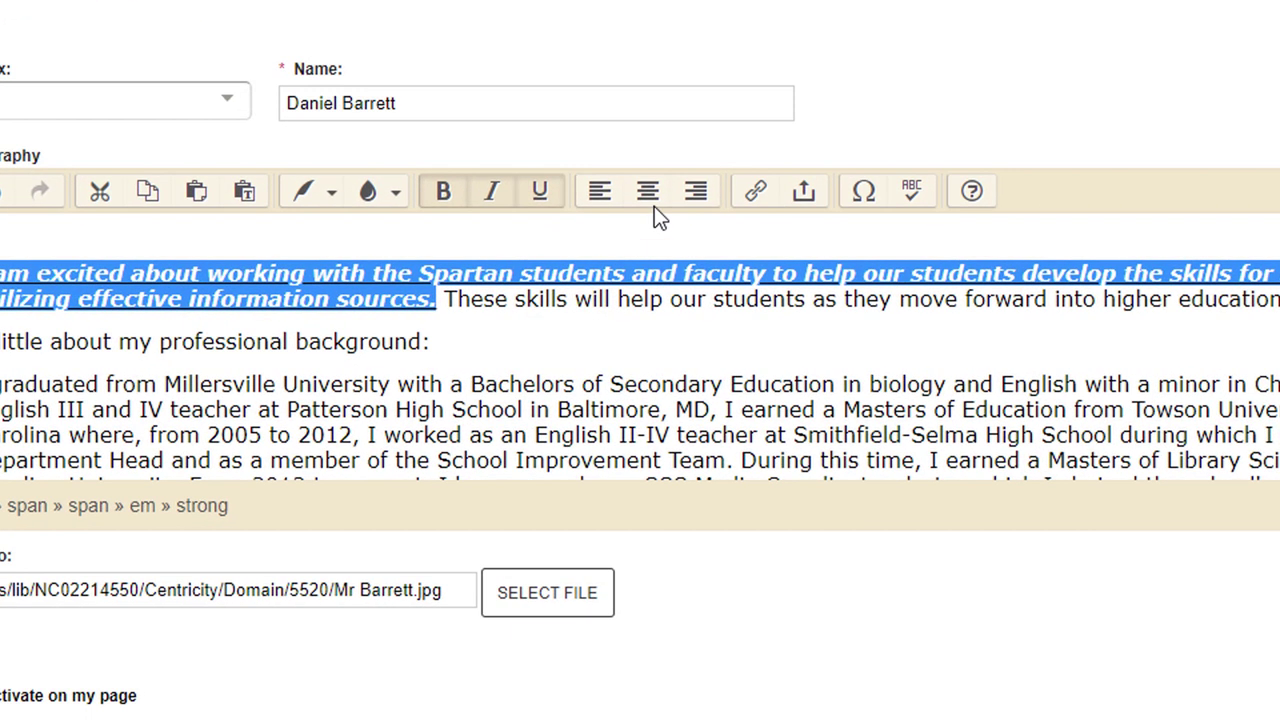
{"action": "left_click", "coordinate": [652, 200]}
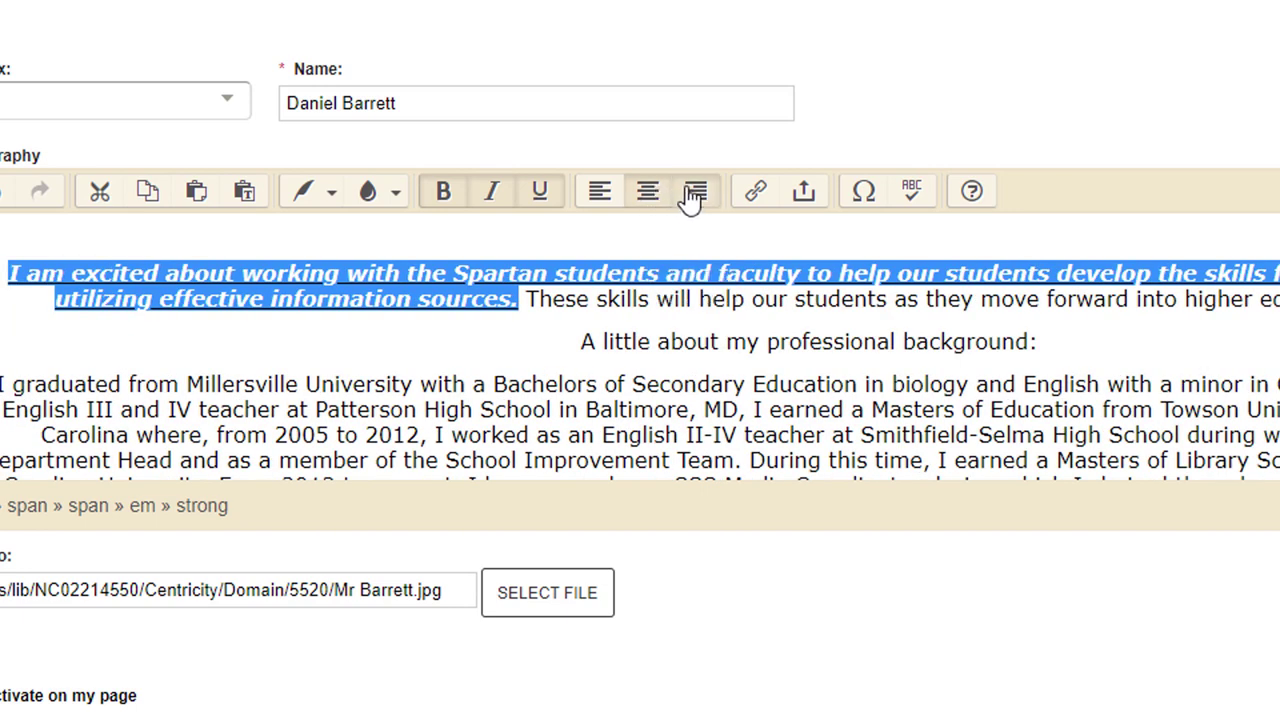
{"action": "left_click", "coordinate": [694, 195]}
{"action": "left_click", "coordinate": [600, 193]}
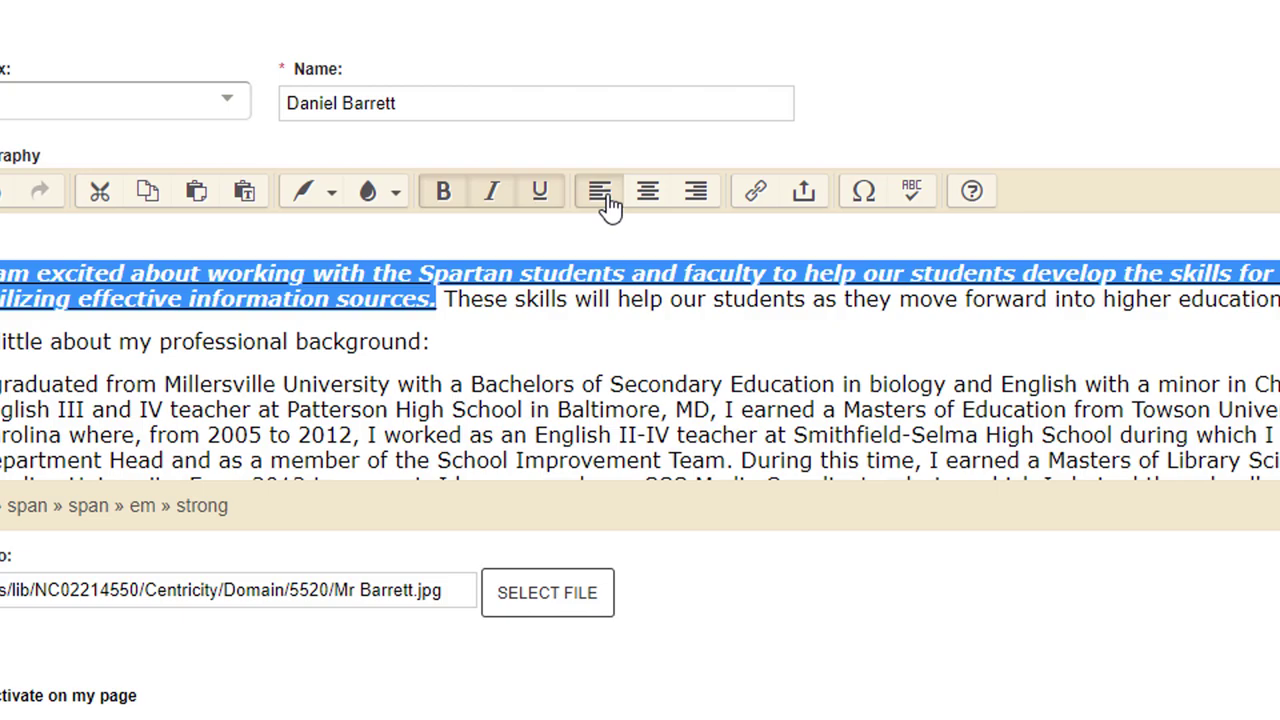
Colour the opening sentence crimson.
{"action": "left_click", "coordinate": [396, 193]}
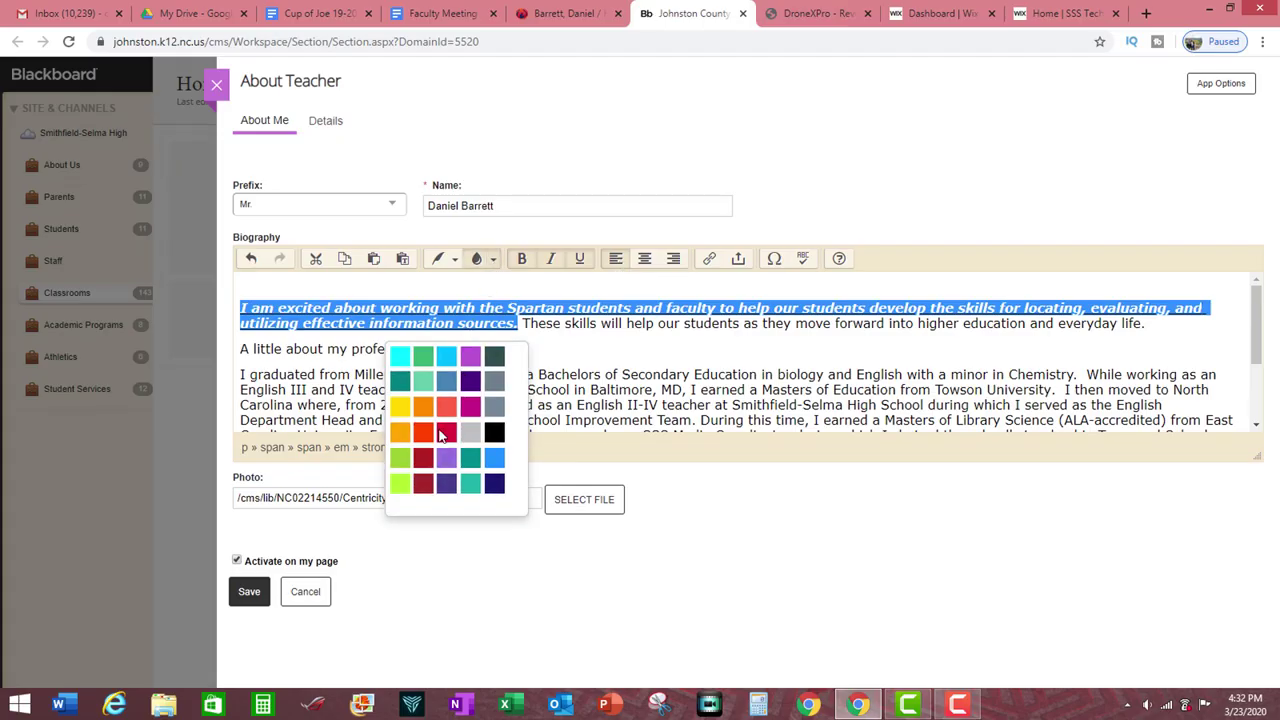
{"action": "left_click", "coordinate": [446, 433]}
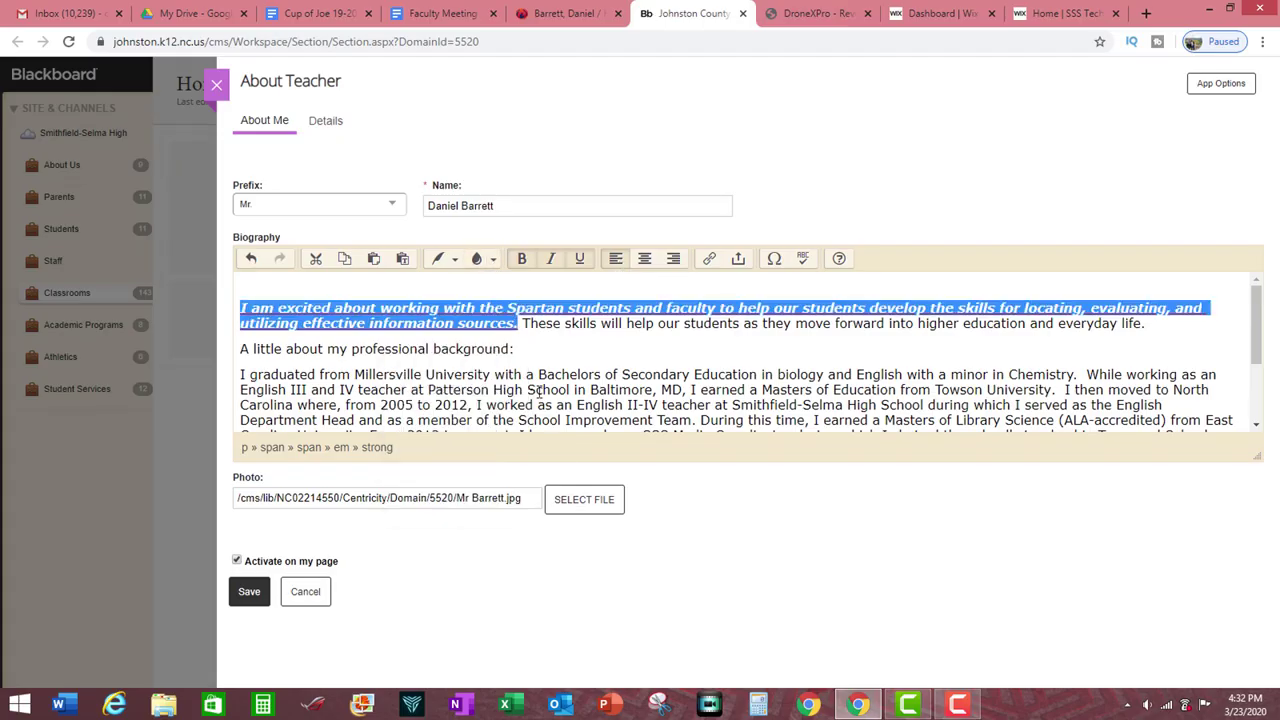
{"action": "left_click", "coordinate": [545, 332]}
Cycle the sentence's font size through normal, largest and progressively smaller sizes, then review it.
{"action": "left_click_drag", "start_coordinate": [518, 323], "coordinate": [240, 306]}
{"action": "left_click", "coordinate": [454, 262]}
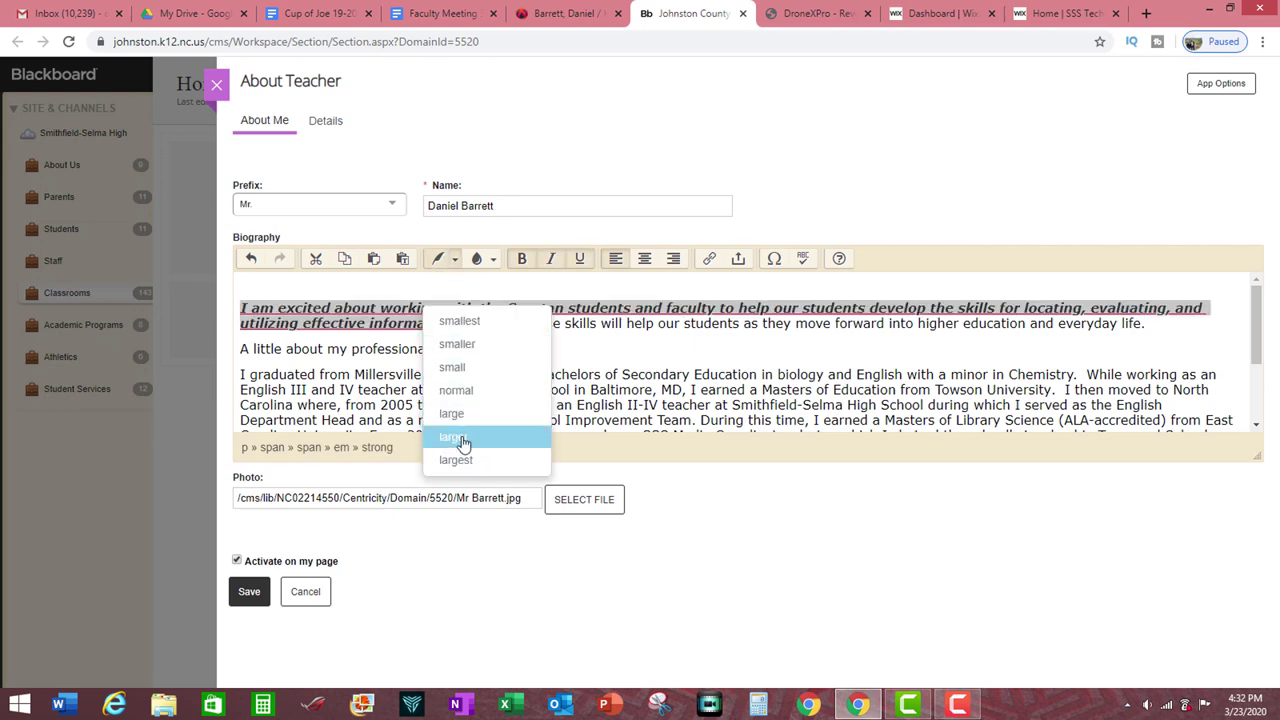
{"action": "left_click", "coordinate": [473, 396]}
{"action": "left_click", "coordinate": [454, 262]}
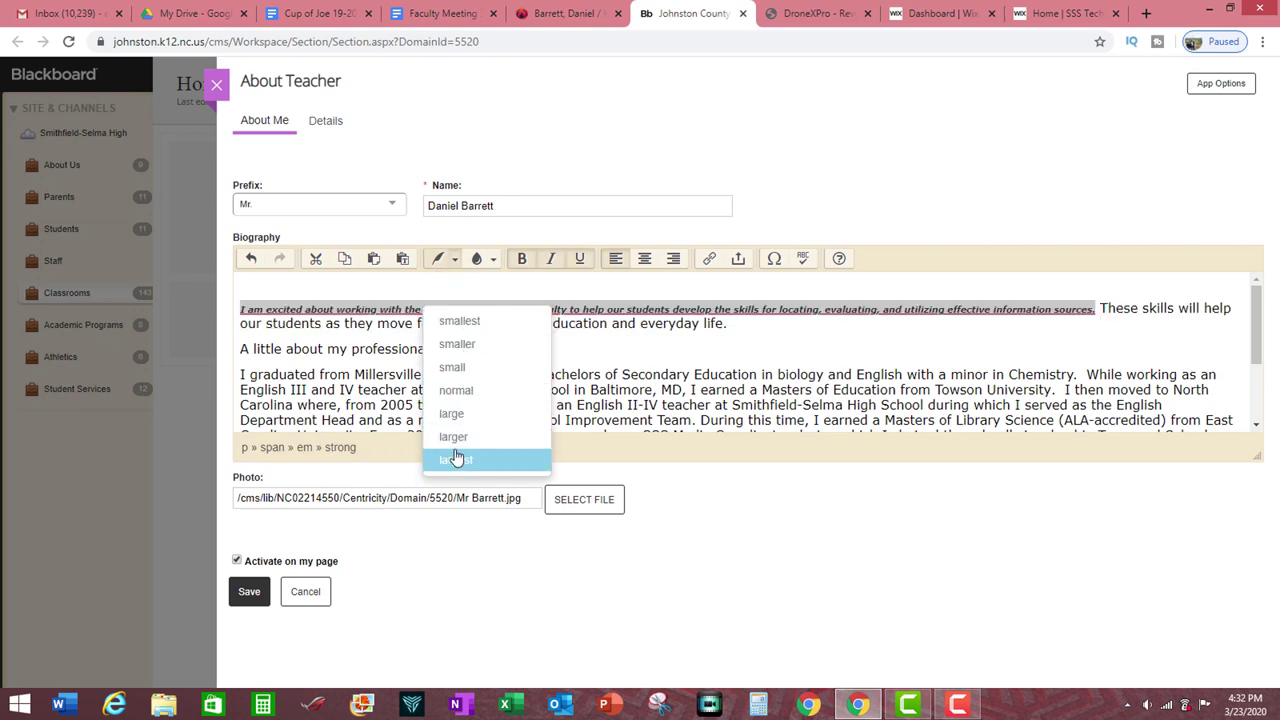
{"action": "left_click", "coordinate": [460, 456]}
{"action": "left_click", "coordinate": [454, 262]}
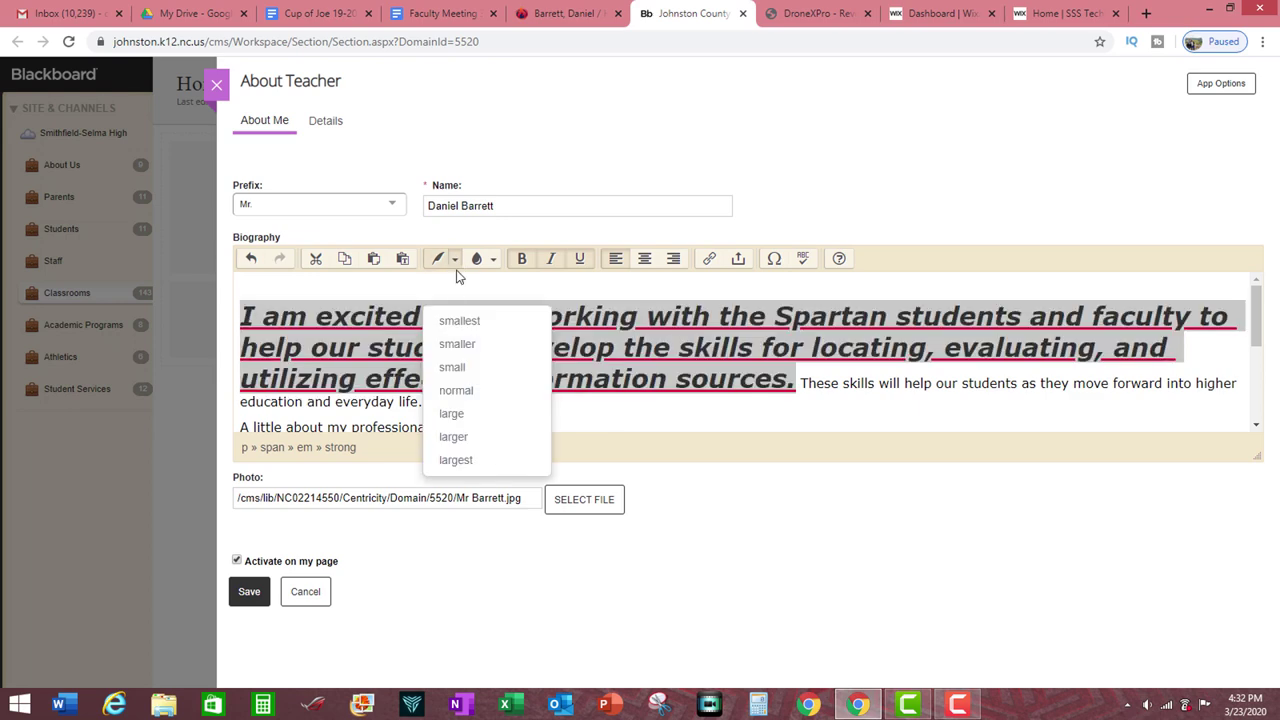
{"action": "left_click", "coordinate": [454, 436]}
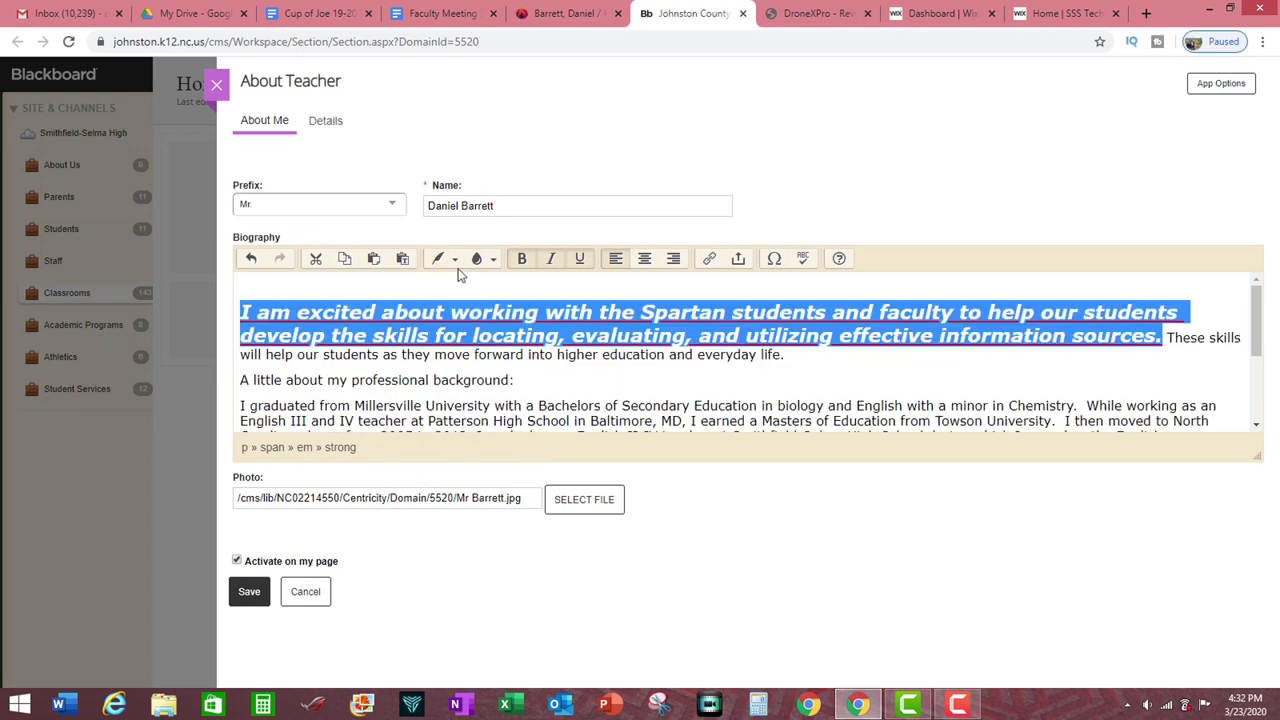
{"action": "left_click", "coordinate": [454, 262]}
{"action": "left_click", "coordinate": [456, 425]}
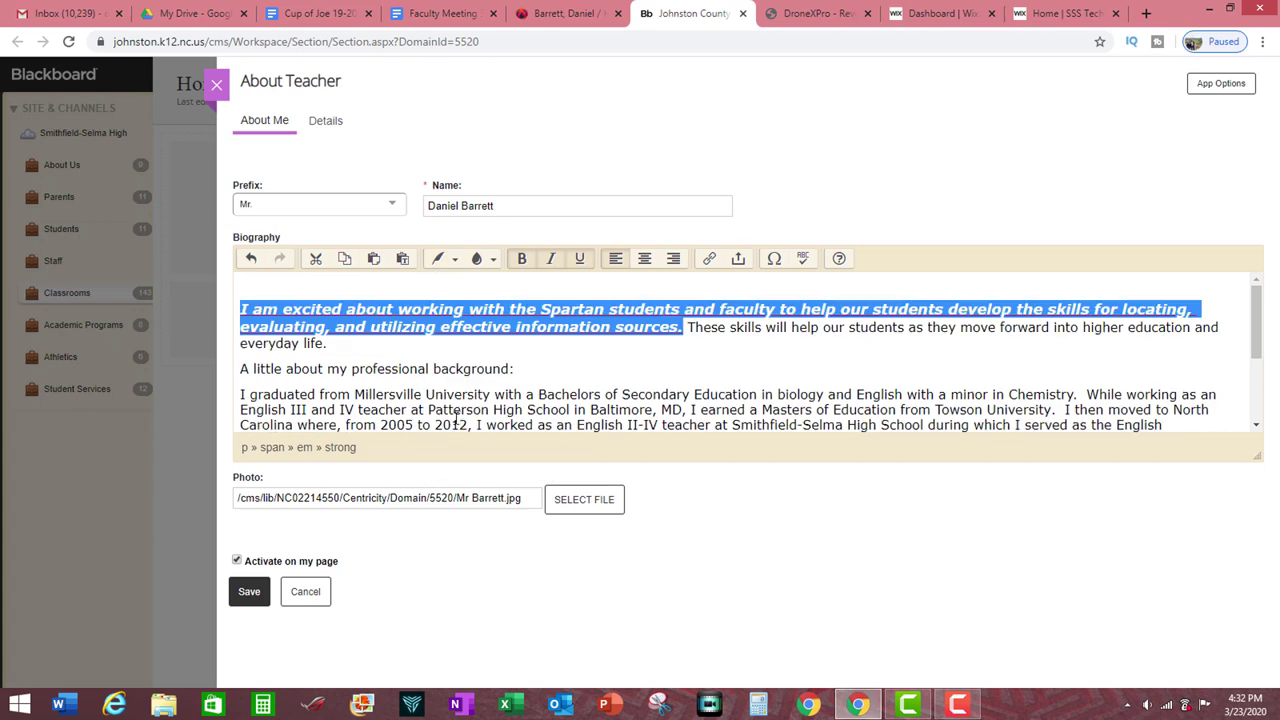
{"action": "left_click", "coordinate": [700, 340]}
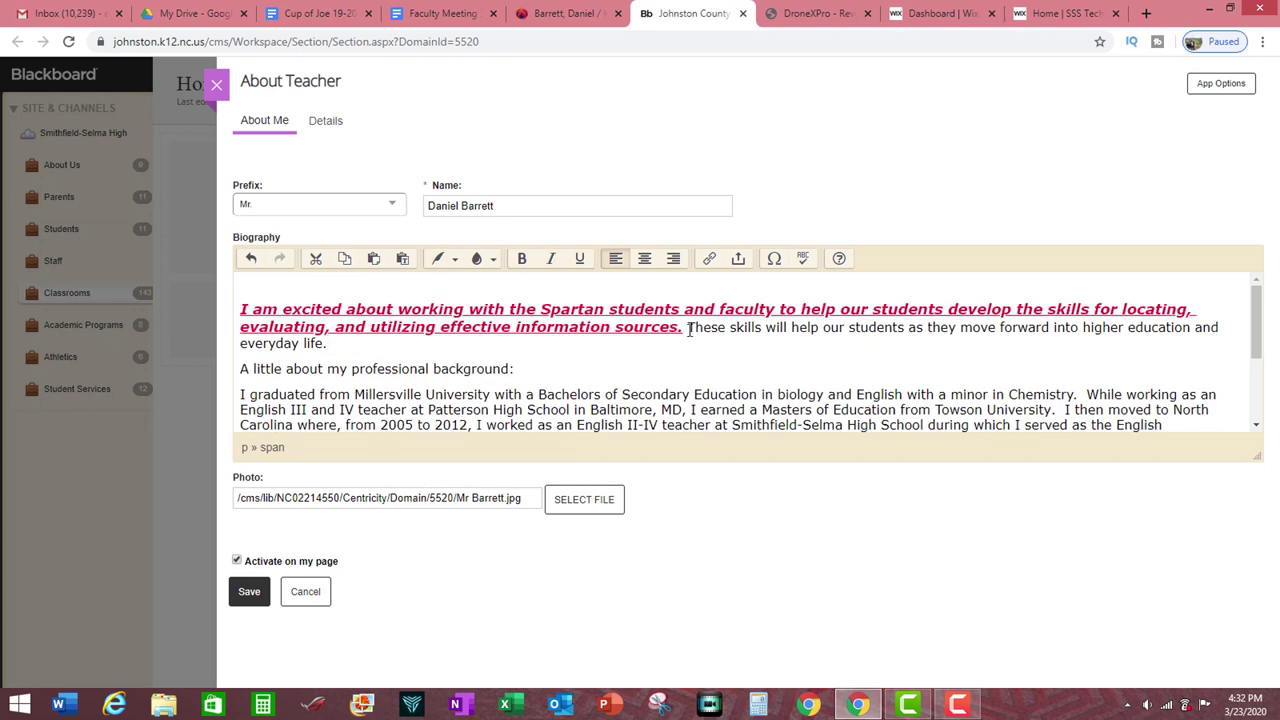
{"action": "left_click_drag", "start_coordinate": [689, 330], "coordinate": [245, 306]}
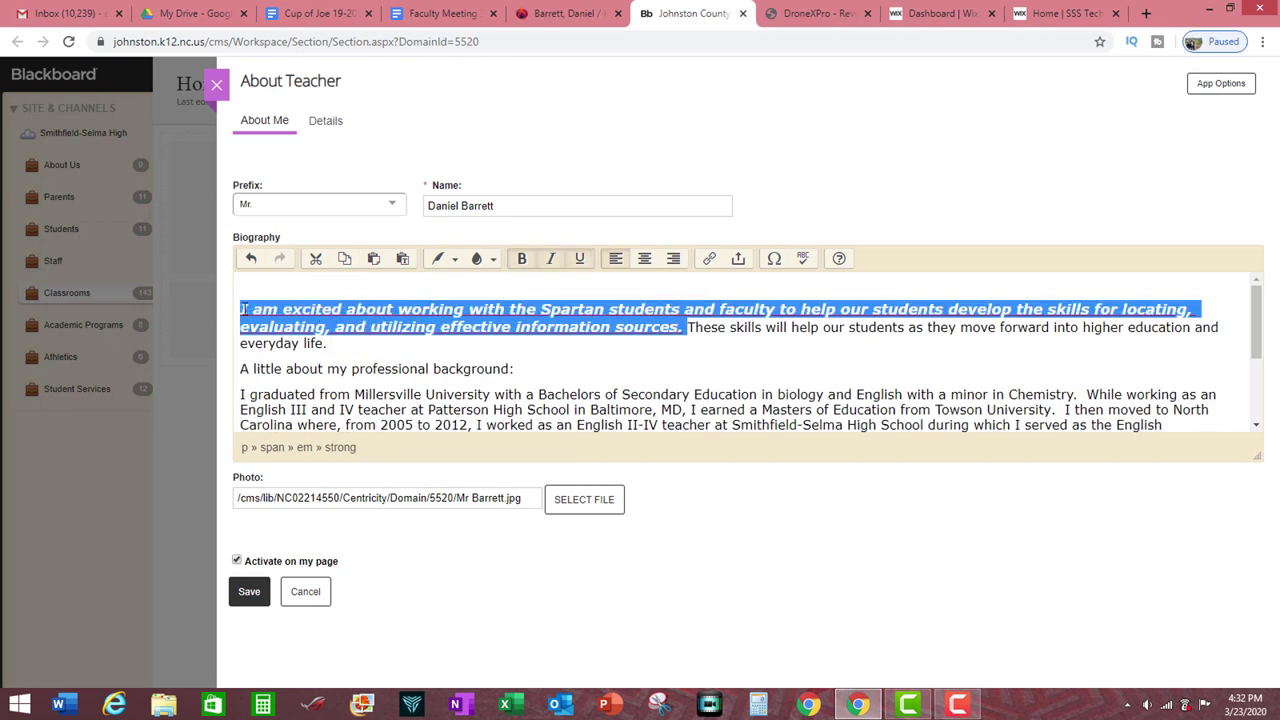
{"action": "left_click", "coordinate": [313, 294]}
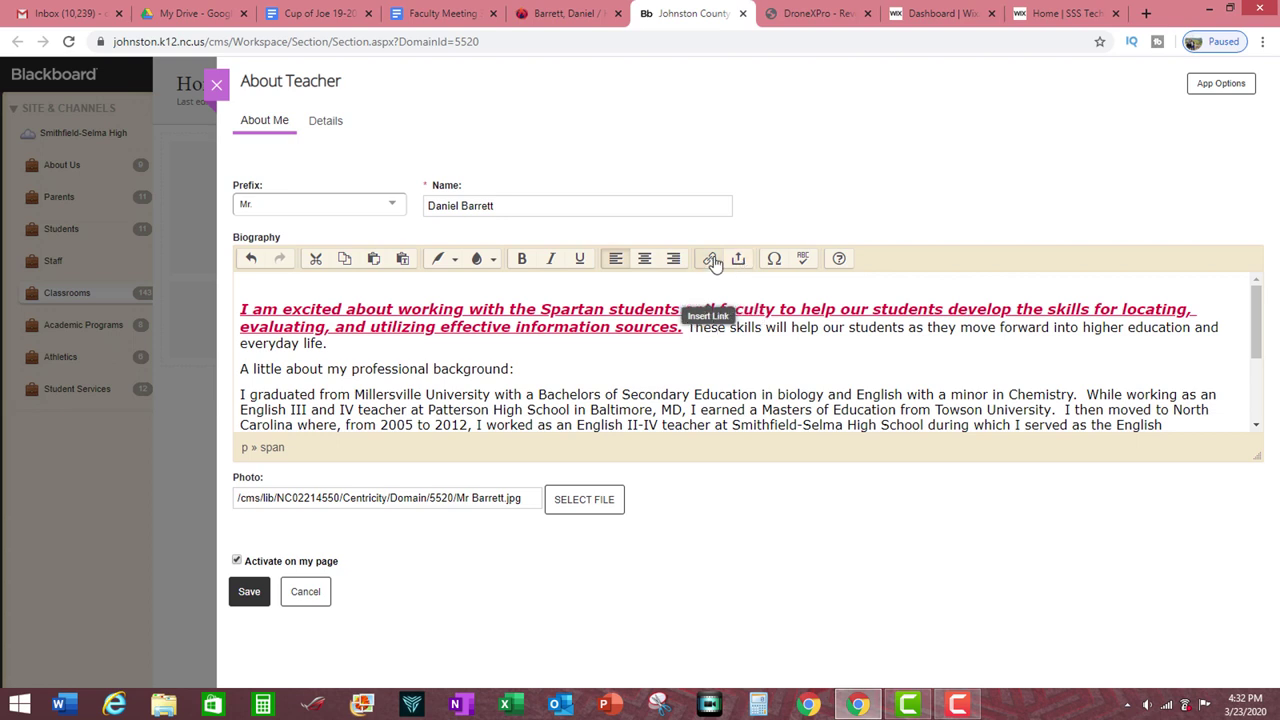
{"action": "left_click_drag", "start_coordinate": [686, 330], "coordinate": [764, 330]}
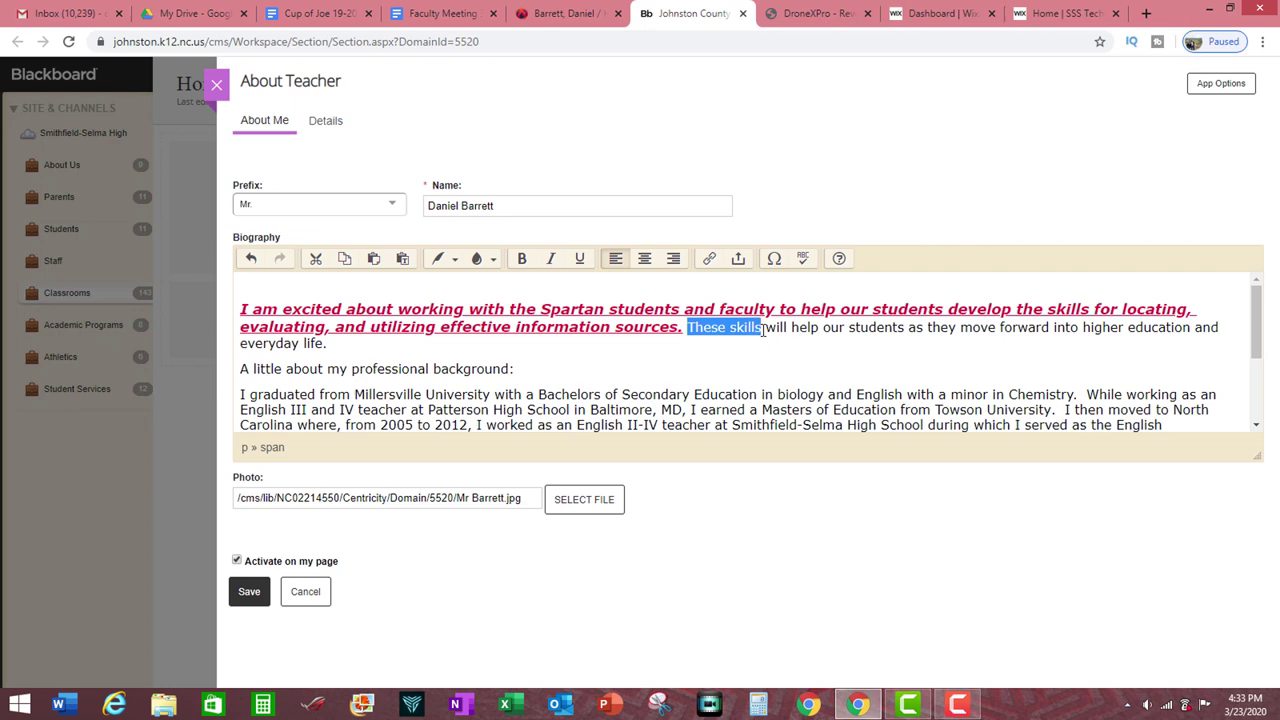
{"action": "left_click", "coordinate": [710, 260]}
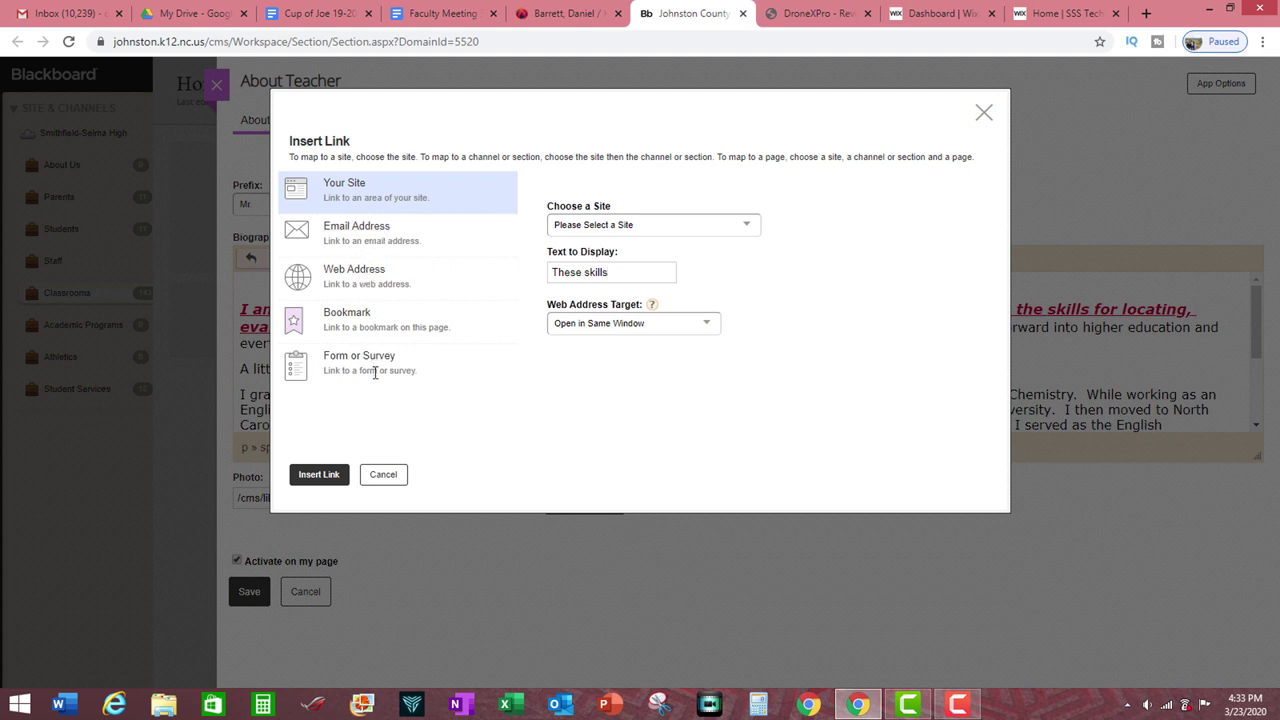
{"action": "left_click", "coordinate": [366, 278]}
{"action": "type", "text": "www.google"}
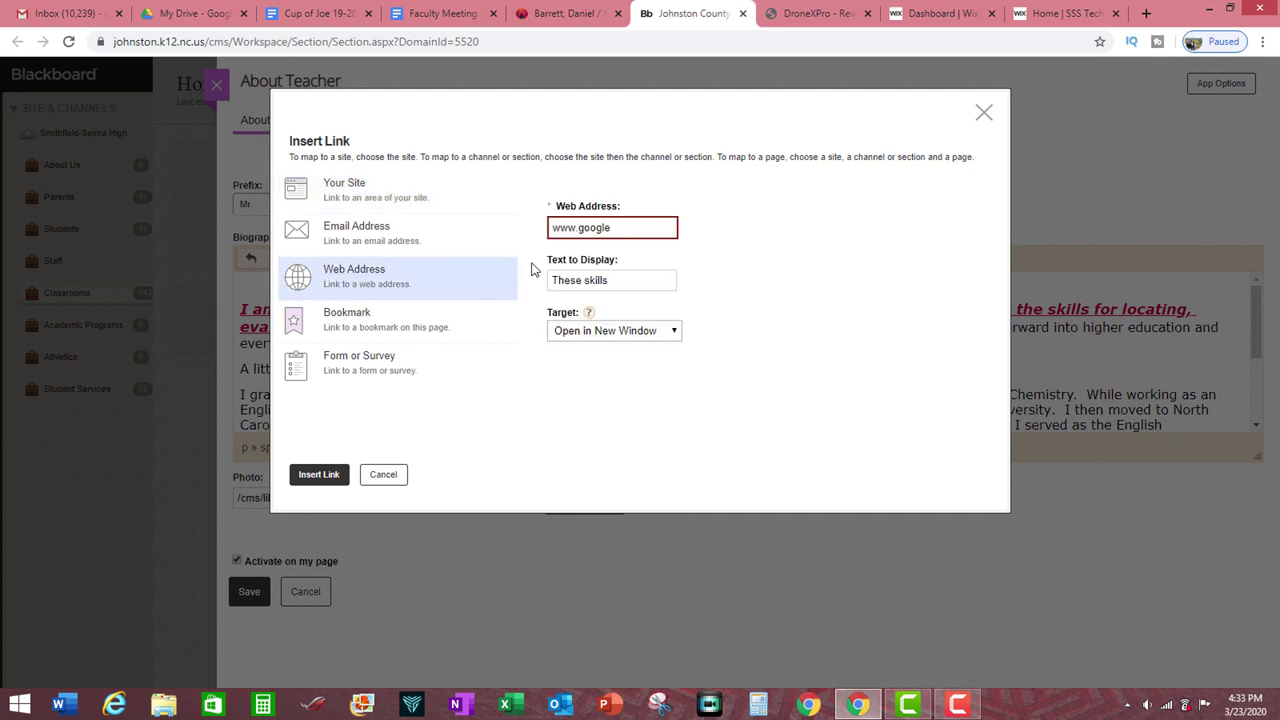
{"action": "type", "text": ".com"}
{"action": "left_click", "coordinate": [670, 336]}
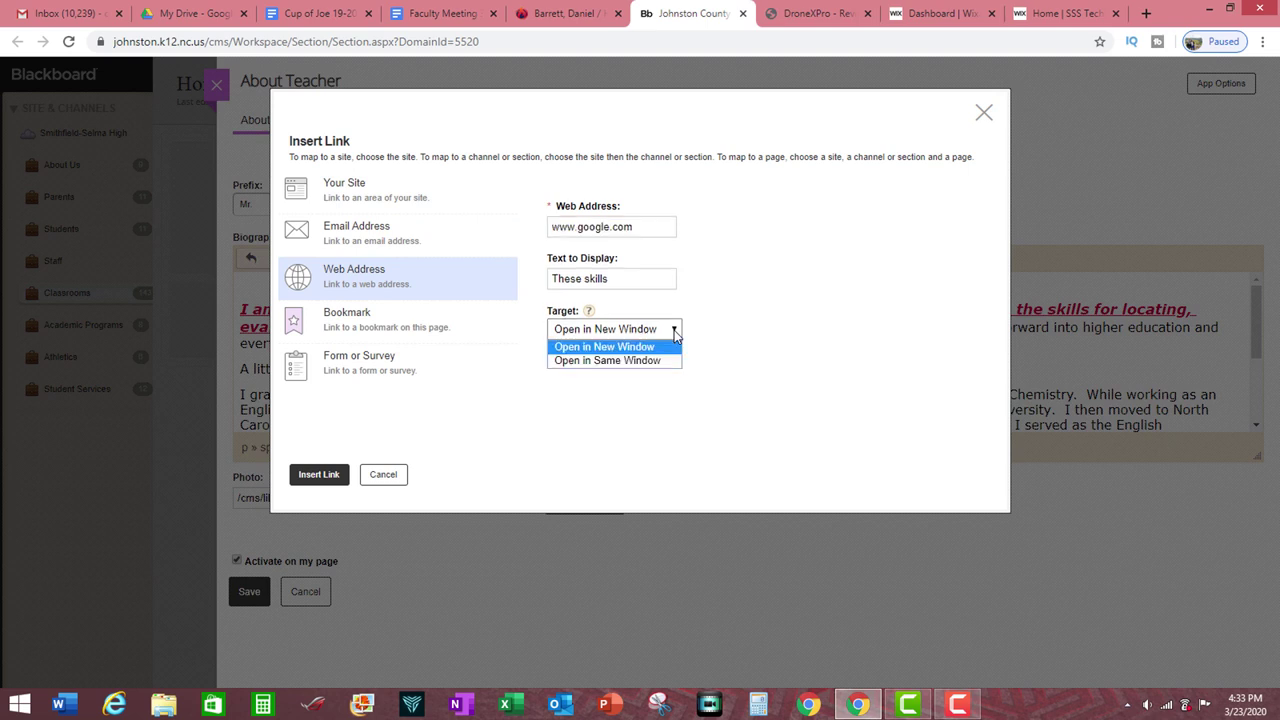
{"action": "left_click", "coordinate": [650, 348]}
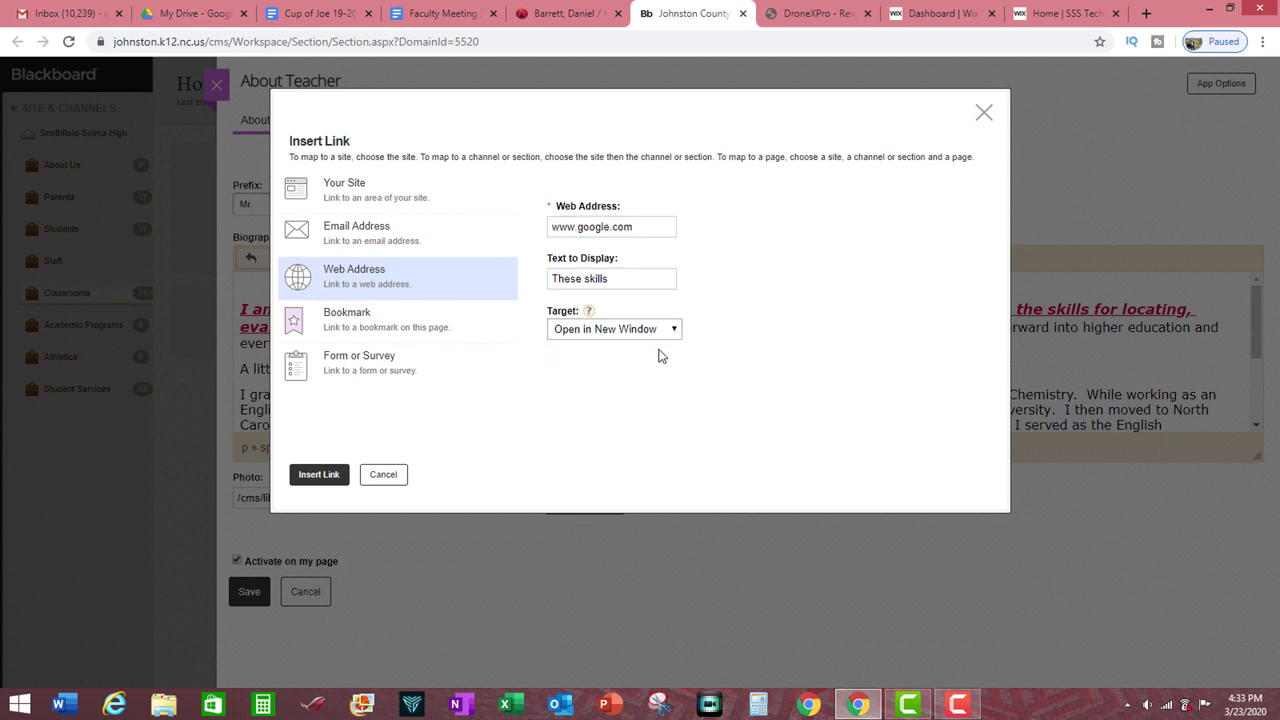
{"action": "left_click", "coordinate": [319, 474]}
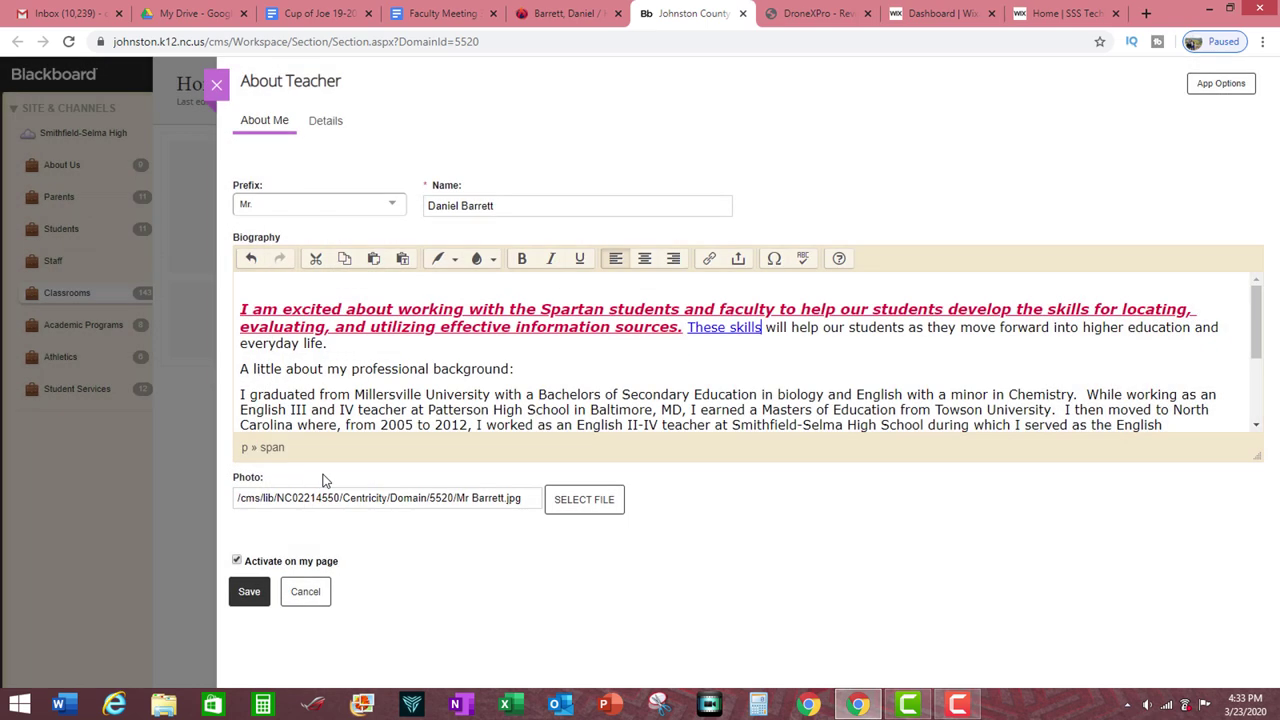
Insert the √ special character after 'will'.
{"action": "left_click", "coordinate": [776, 262]}
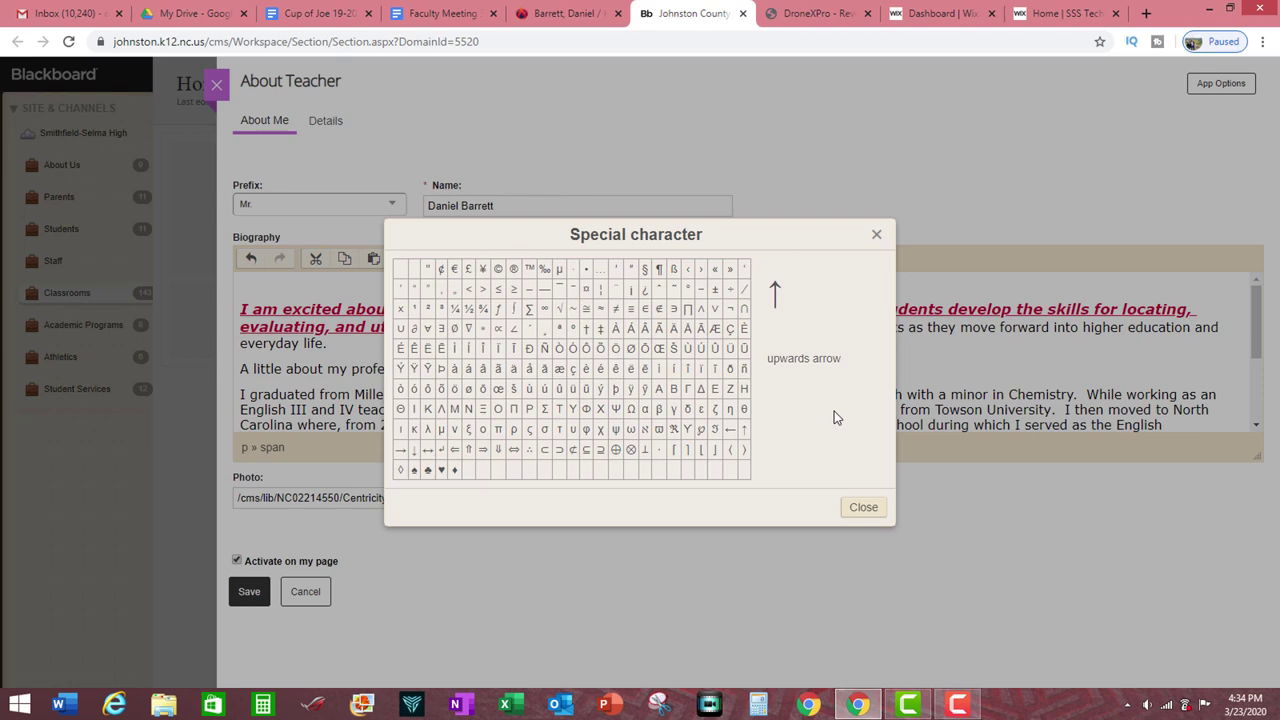
{"action": "left_click", "coordinate": [559, 311]}
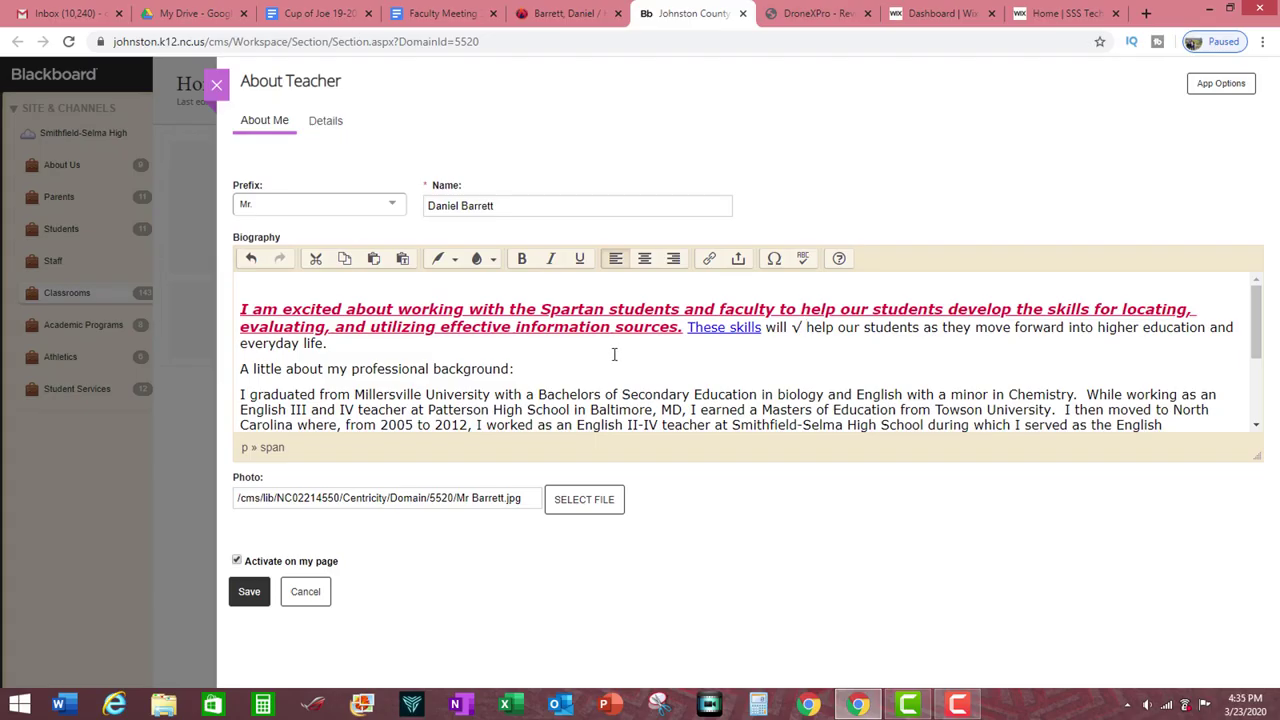
Undo twelve times, removing the √, link, size, colour, alignment and bold-italic-underline changes.
{"action": "left_click", "coordinate": [251, 259]}
{"action": "left_click", "coordinate": [251, 259]}
{"action": "left_click", "coordinate": [251, 259]}
{"action": "left_click", "coordinate": [251, 259]}
{"action": "left_click", "coordinate": [251, 259]}
{"action": "left_click", "coordinate": [251, 259]}
{"action": "left_click", "coordinate": [251, 259]}
{"action": "left_click", "coordinate": [251, 259]}
{"action": "left_click", "coordinate": [251, 259]}
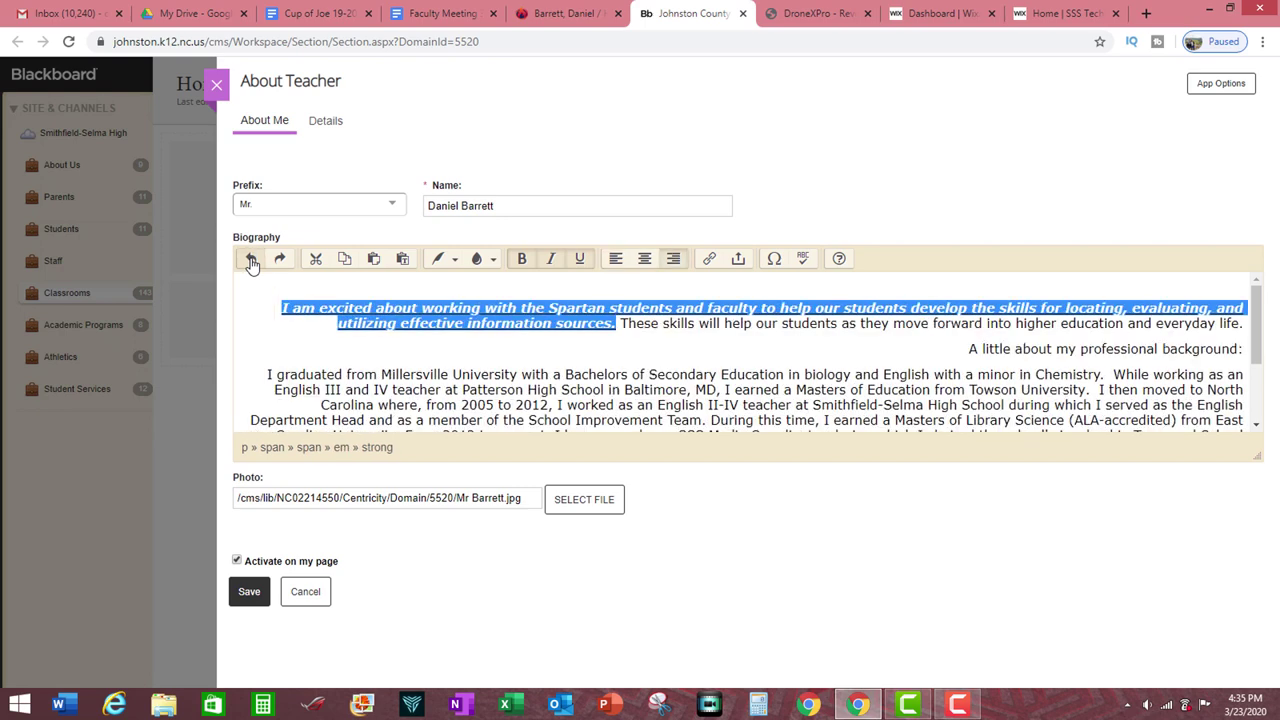
{"action": "left_click", "coordinate": [251, 259]}
{"action": "left_click", "coordinate": [251, 259]}
{"action": "left_click", "coordinate": [251, 259]}
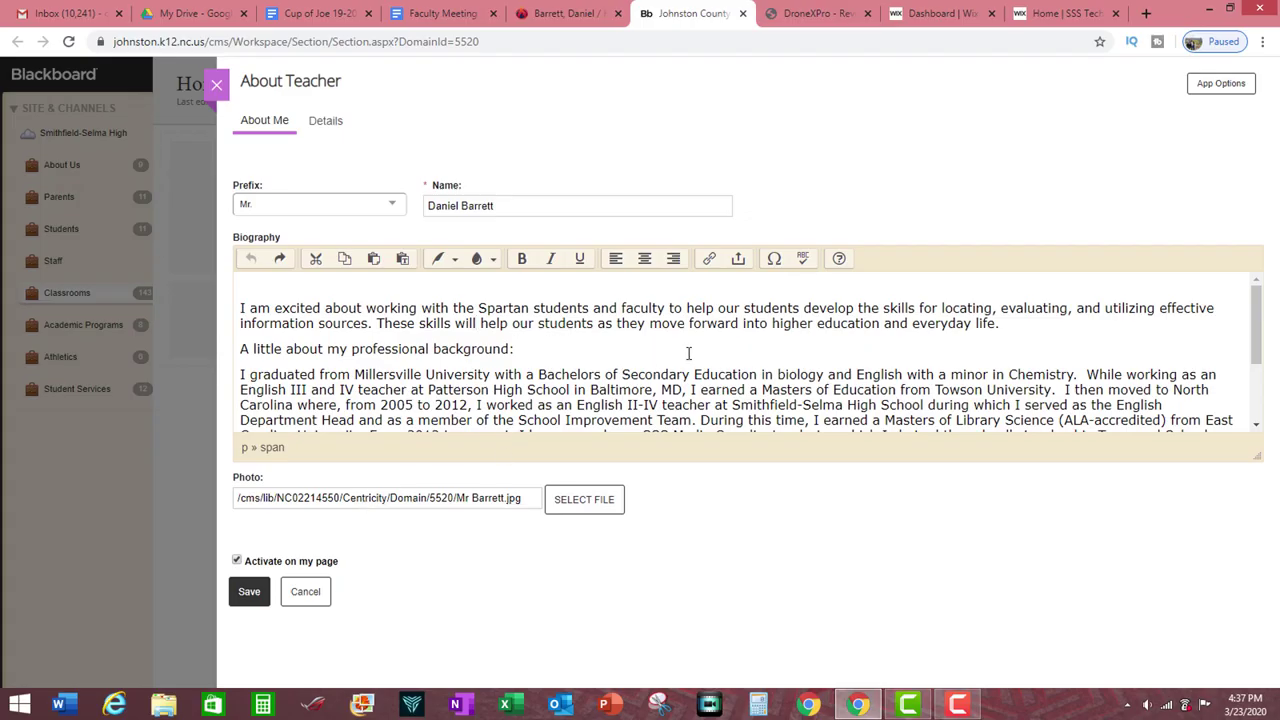
{"action": "left_click", "coordinate": [564, 22]}
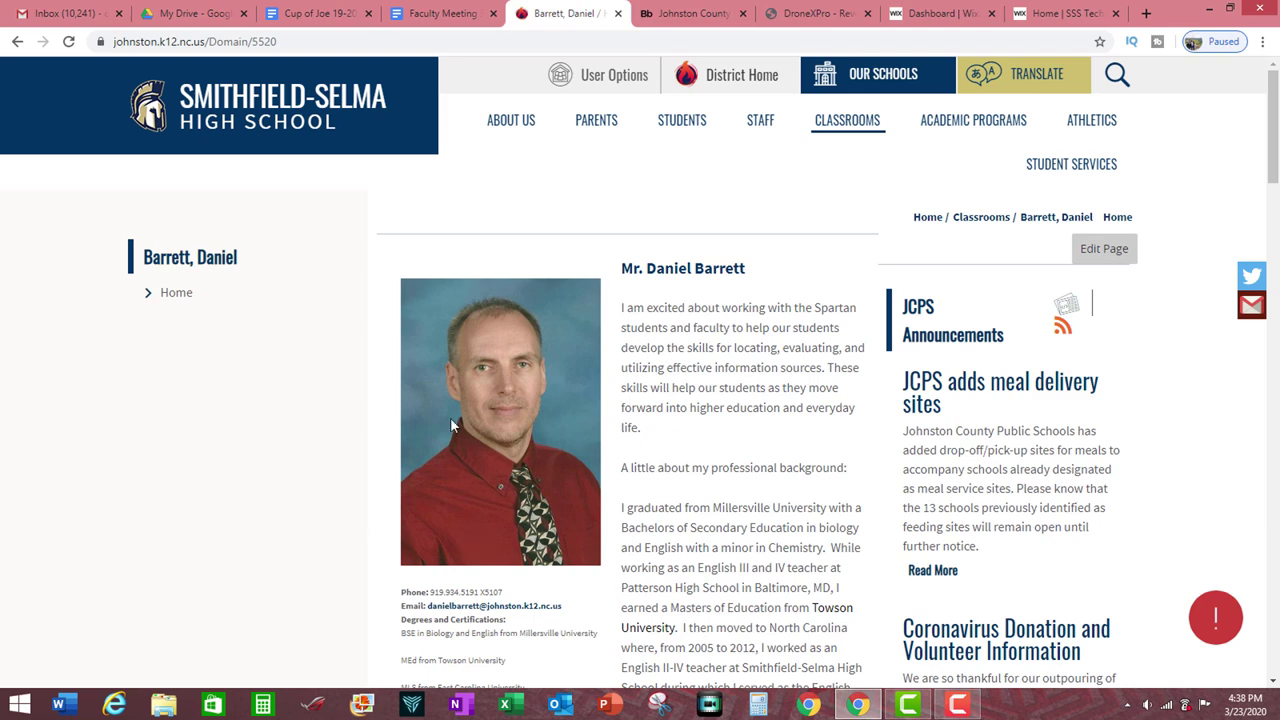
{"action": "key", "text": "ctrl+Tab"}
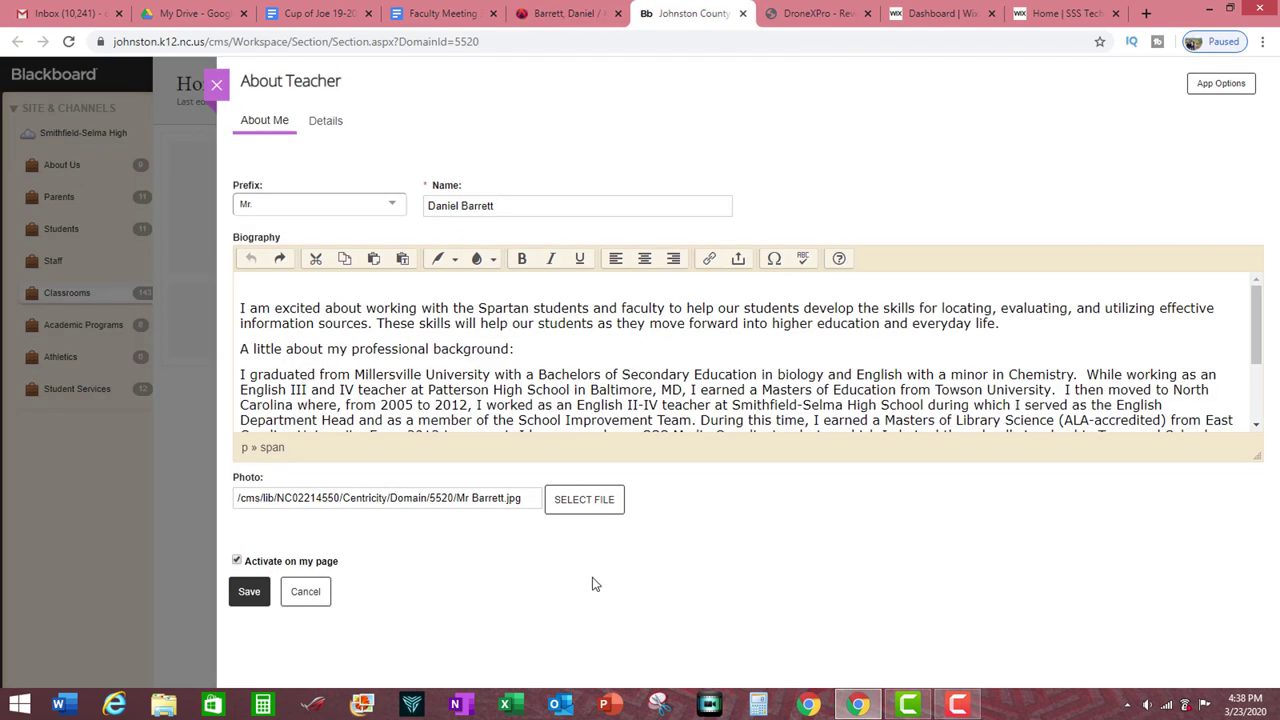
Upload Barrett.jpg from the computer and insert it as the teacher's new photo.
{"action": "left_click", "coordinate": [592, 503]}
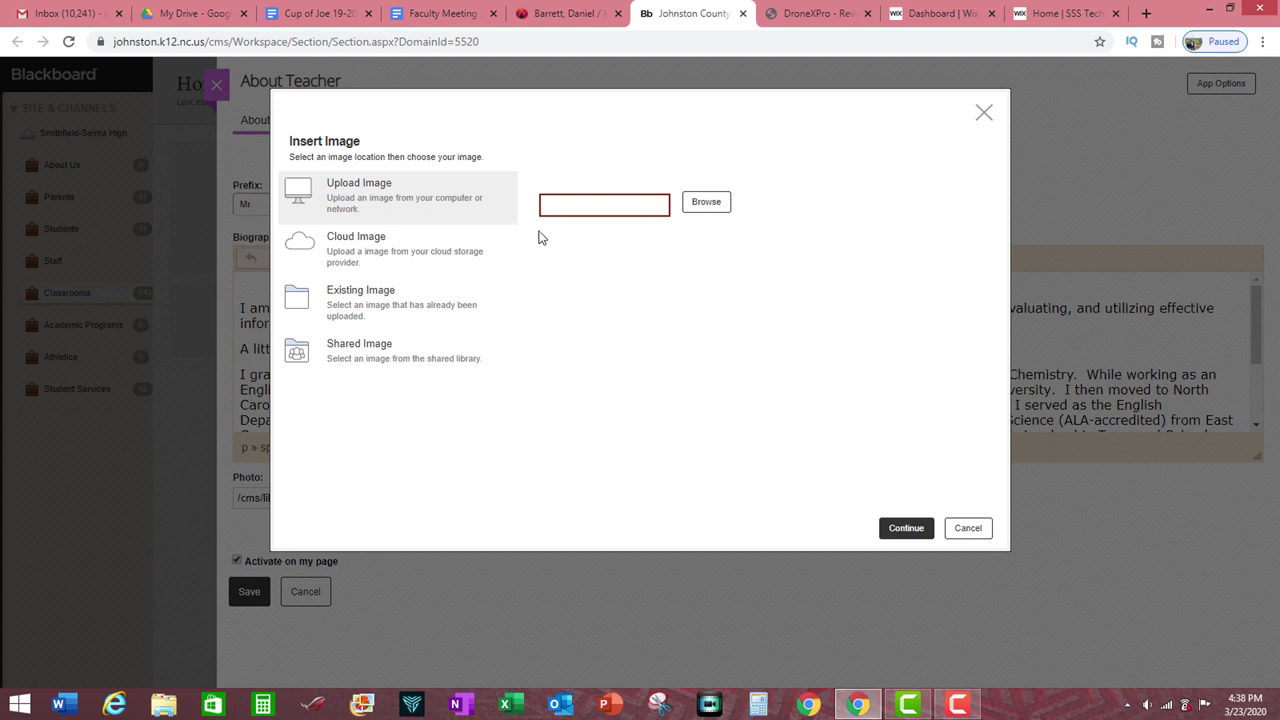
{"action": "left_click", "coordinate": [701, 204]}
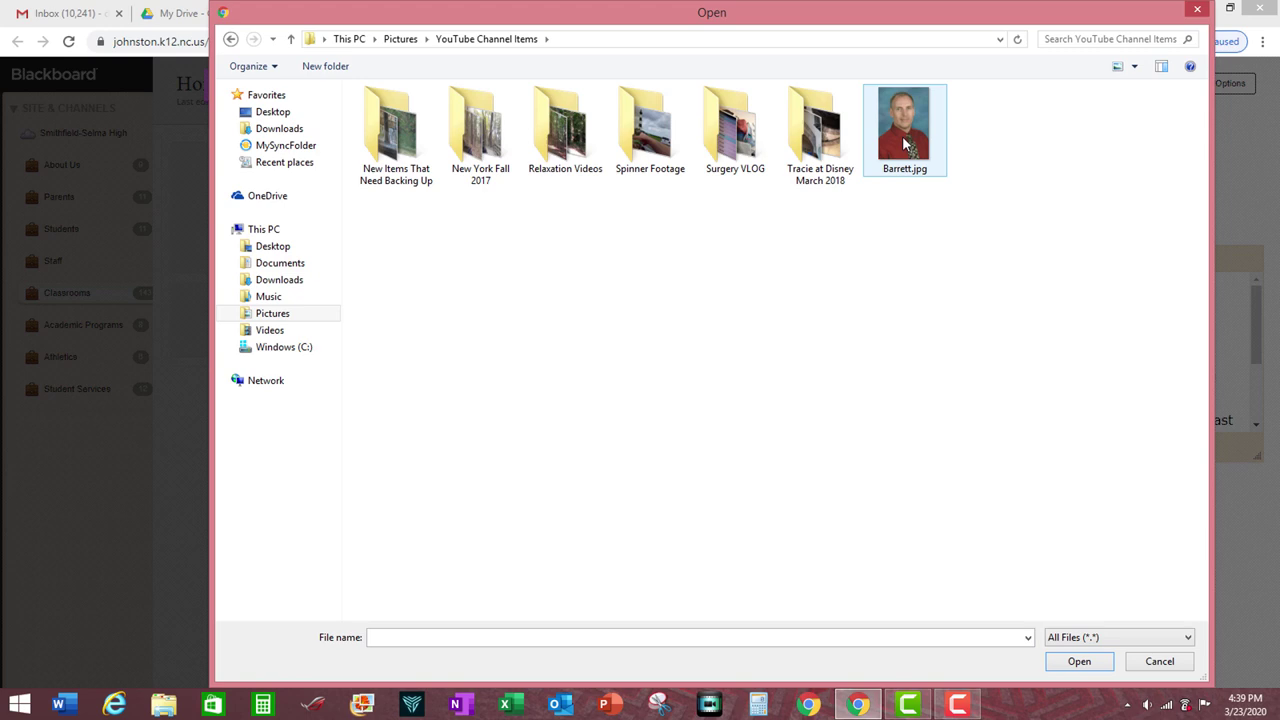
{"action": "double_click", "coordinate": [903, 143]}
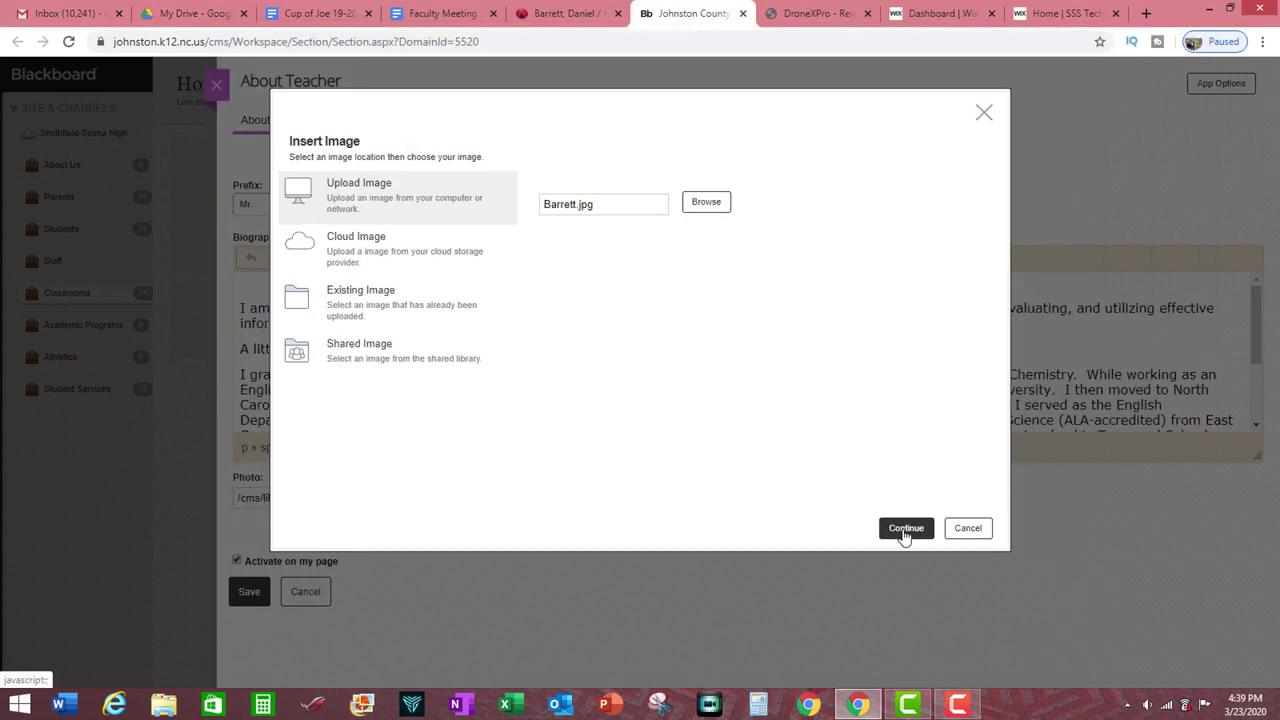
{"action": "left_click", "coordinate": [903, 528]}
{"action": "scroll", "coordinate": [903, 530], "scroll_direction": "down", "scroll_amount": 2}
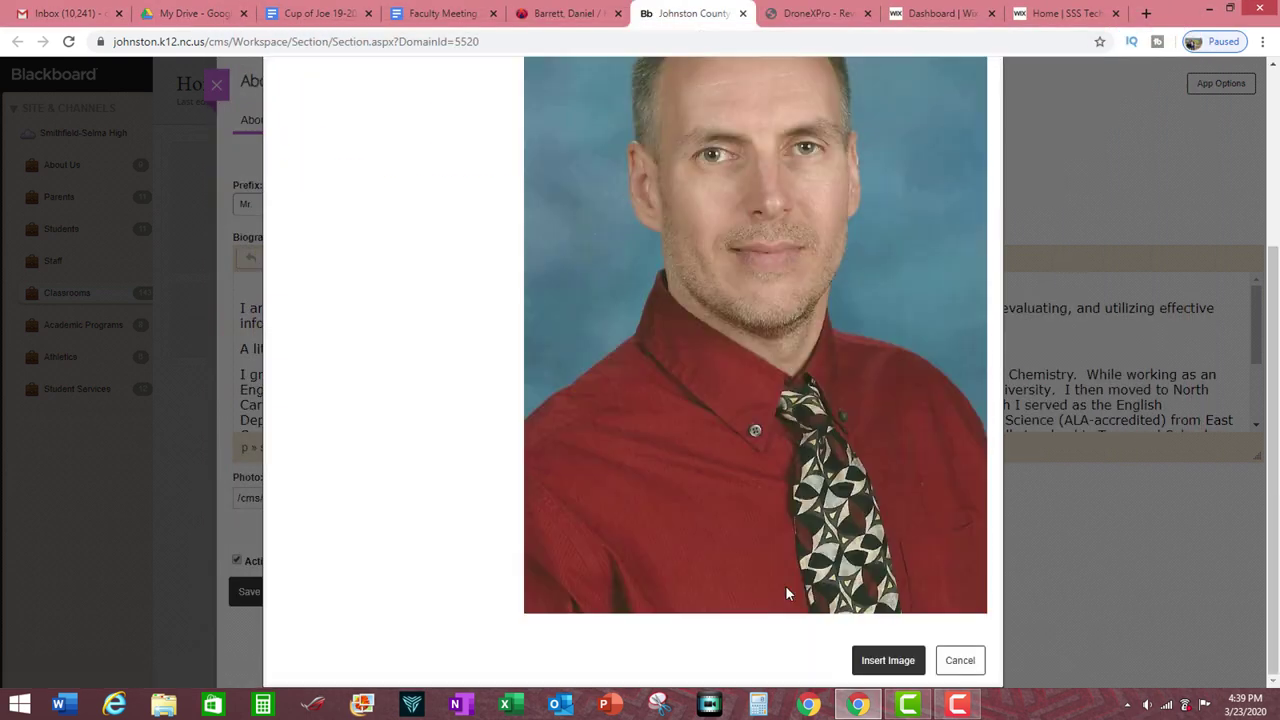
{"action": "left_click", "coordinate": [886, 661]}
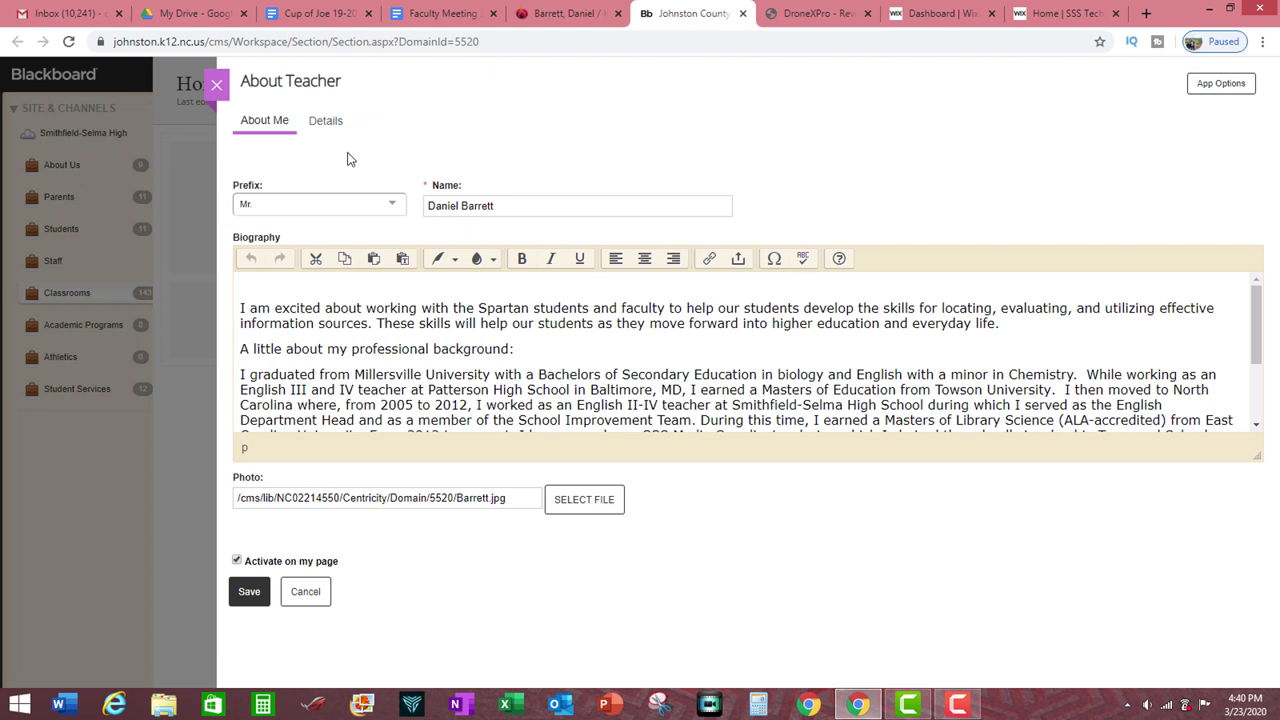
Check the contact information on the Details tab, then save the About Teacher changes.
{"action": "left_click", "coordinate": [325, 121]}
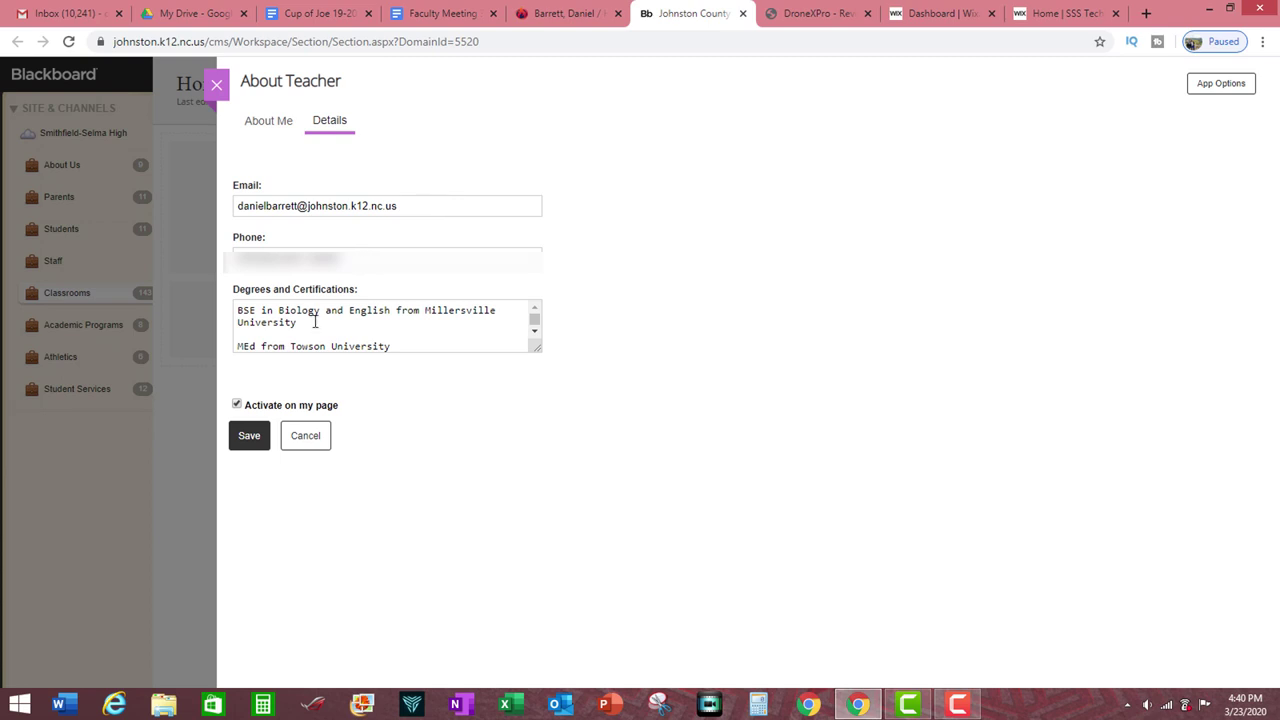
{"action": "left_click", "coordinate": [536, 333]}
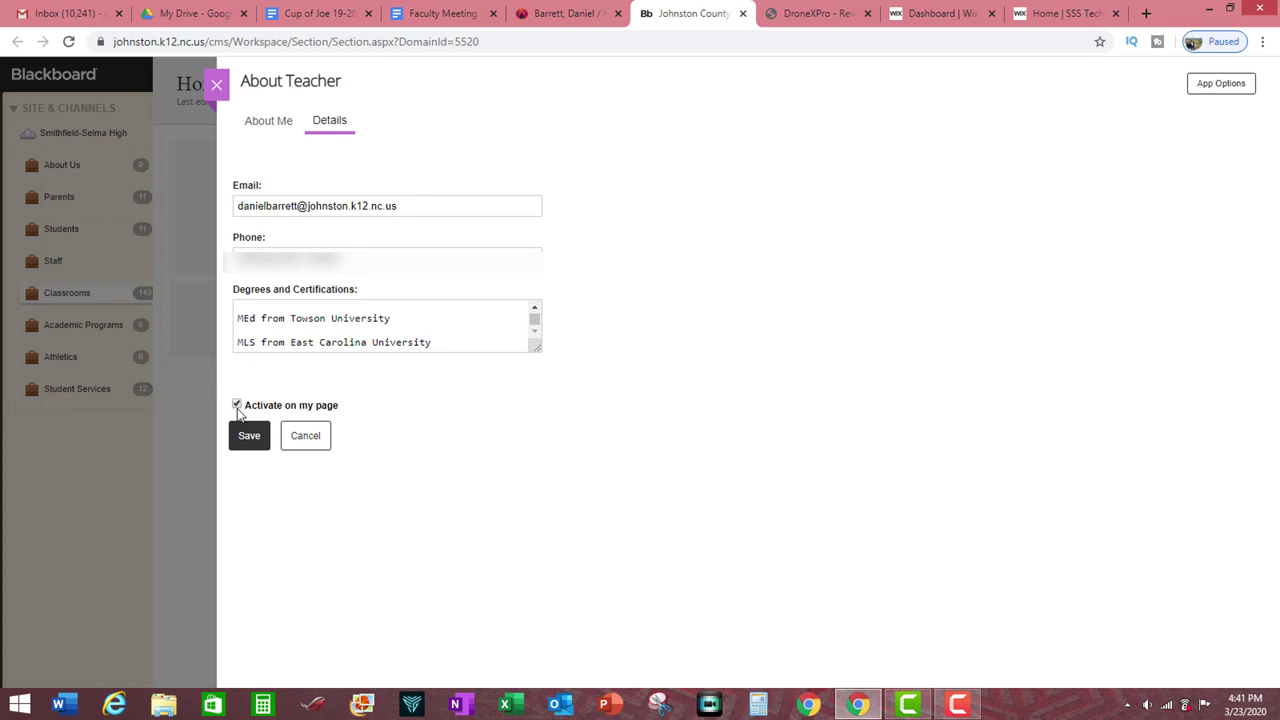
{"action": "left_click", "coordinate": [249, 437]}
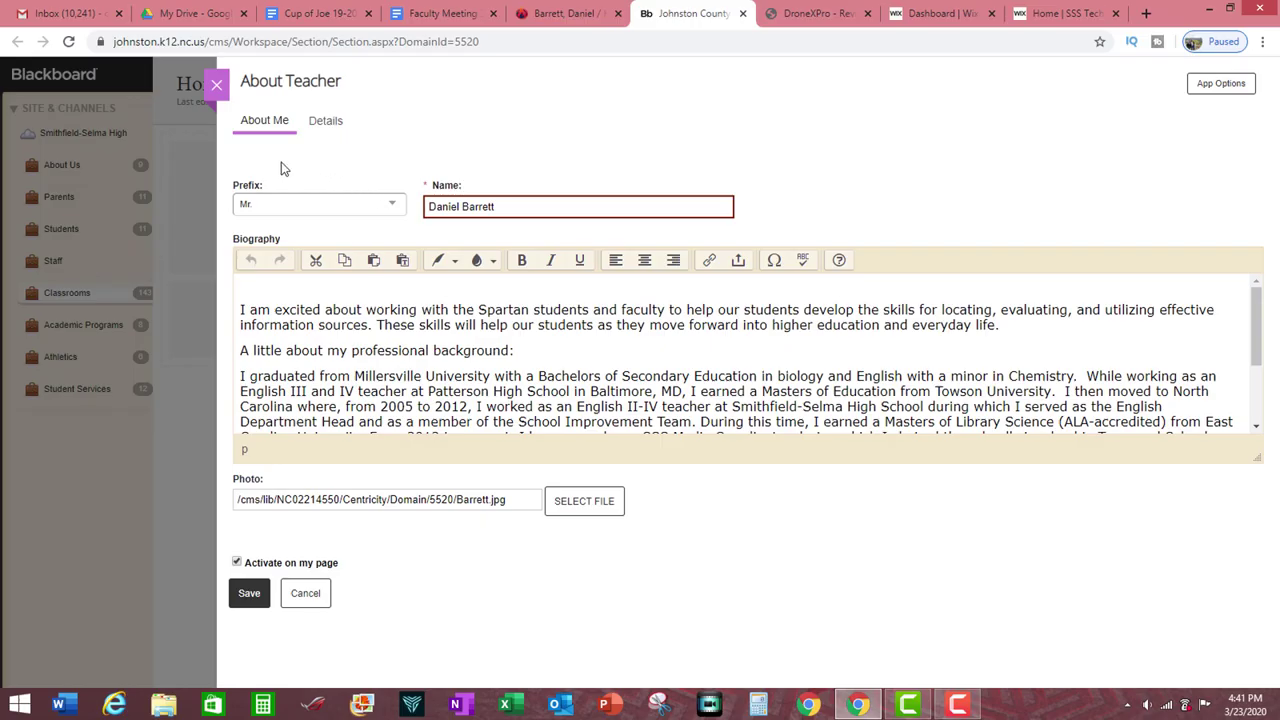
Close the About Teacher and Home page editors, then sign out of the site.
{"action": "left_click", "coordinate": [216, 85]}
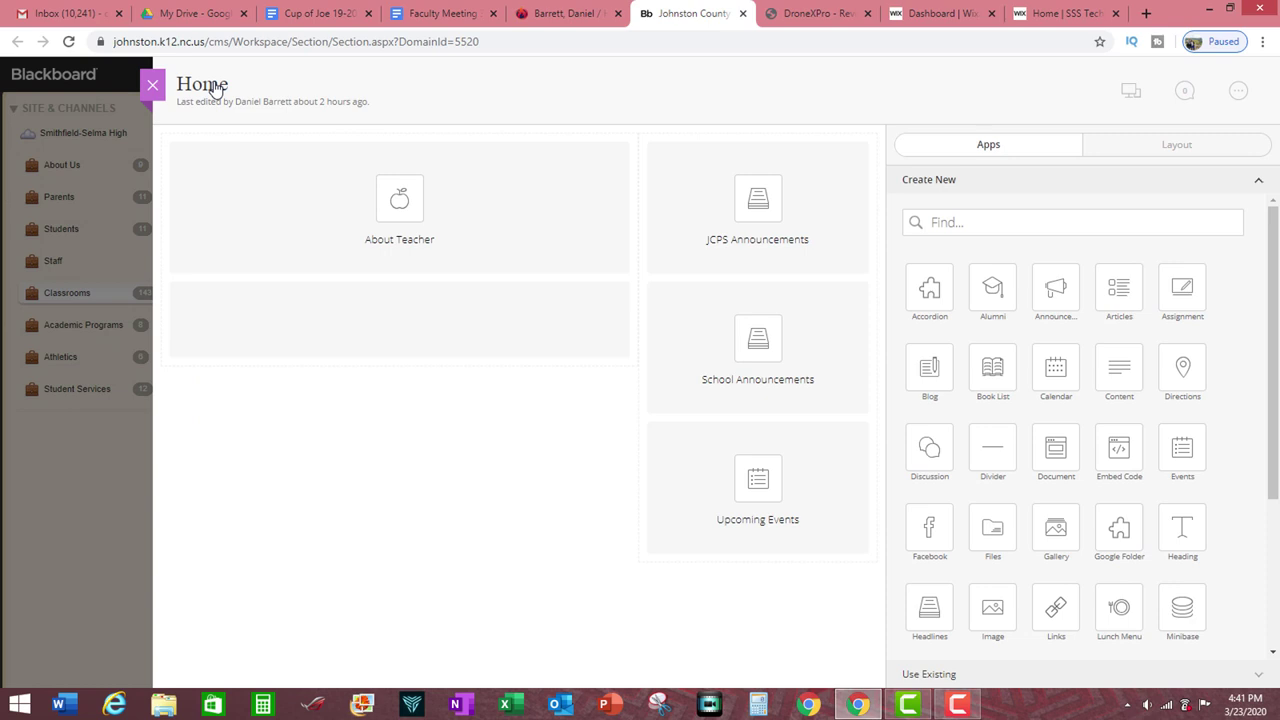
{"action": "left_click", "coordinate": [152, 88]}
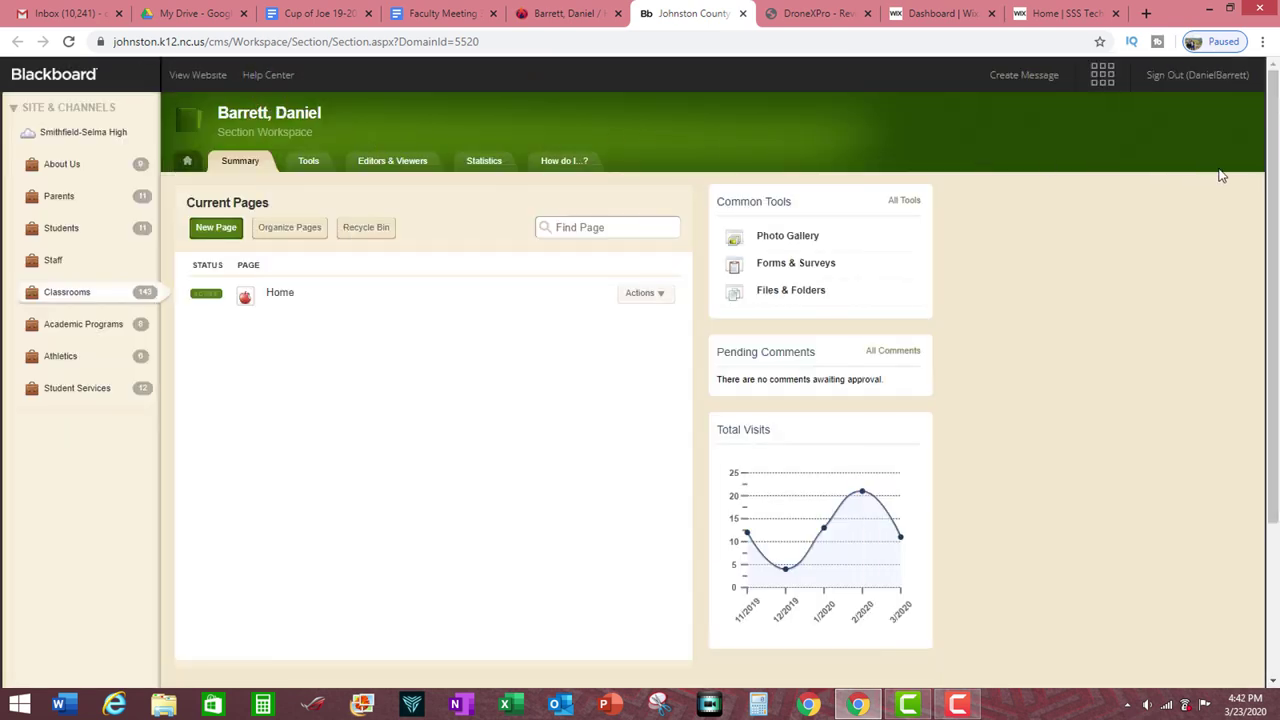
{"action": "left_click", "coordinate": [1183, 78]}
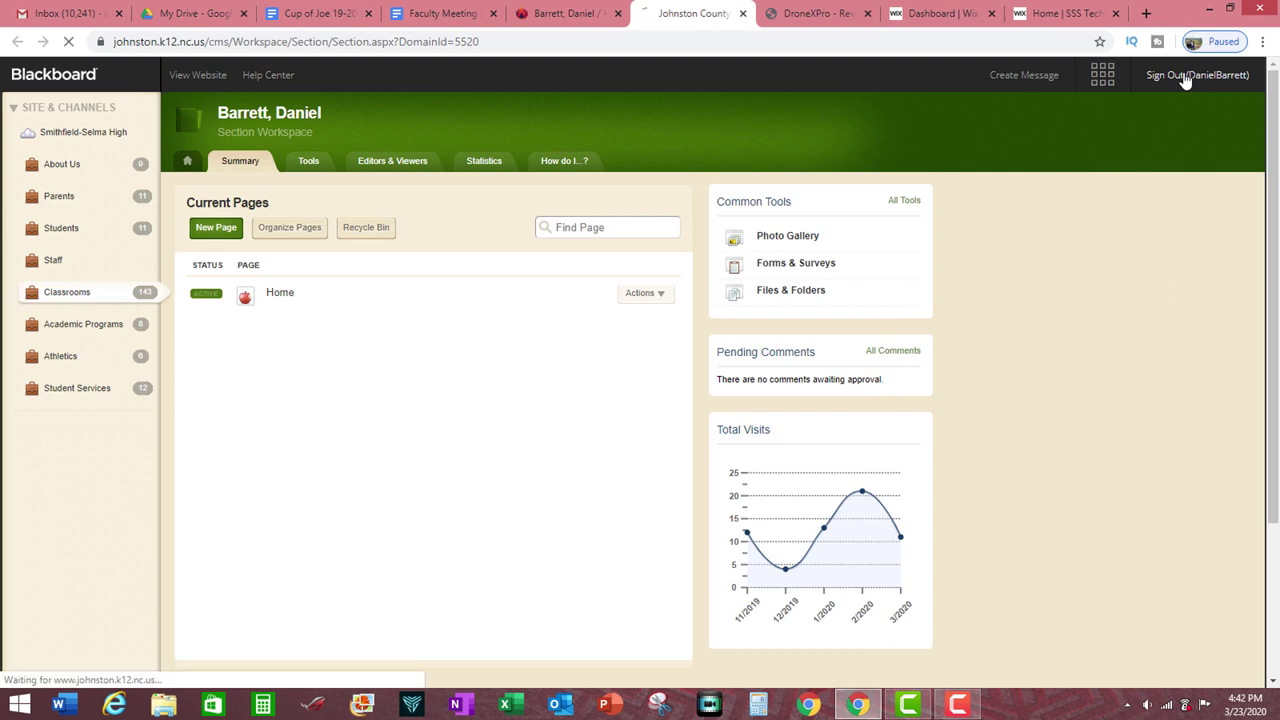